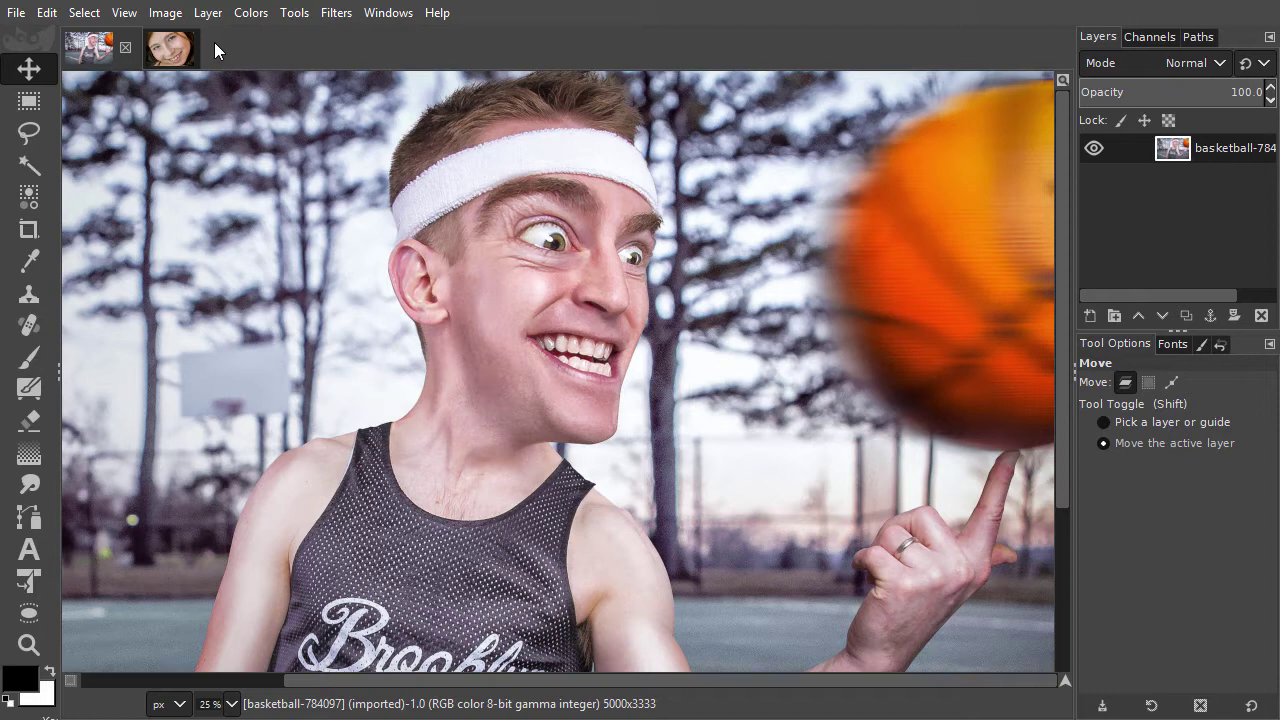
Step: Switch to the Girl_Close-up image and duplicate its layer into a second copy
{"action": "left_click", "coordinate": [189, 50]}
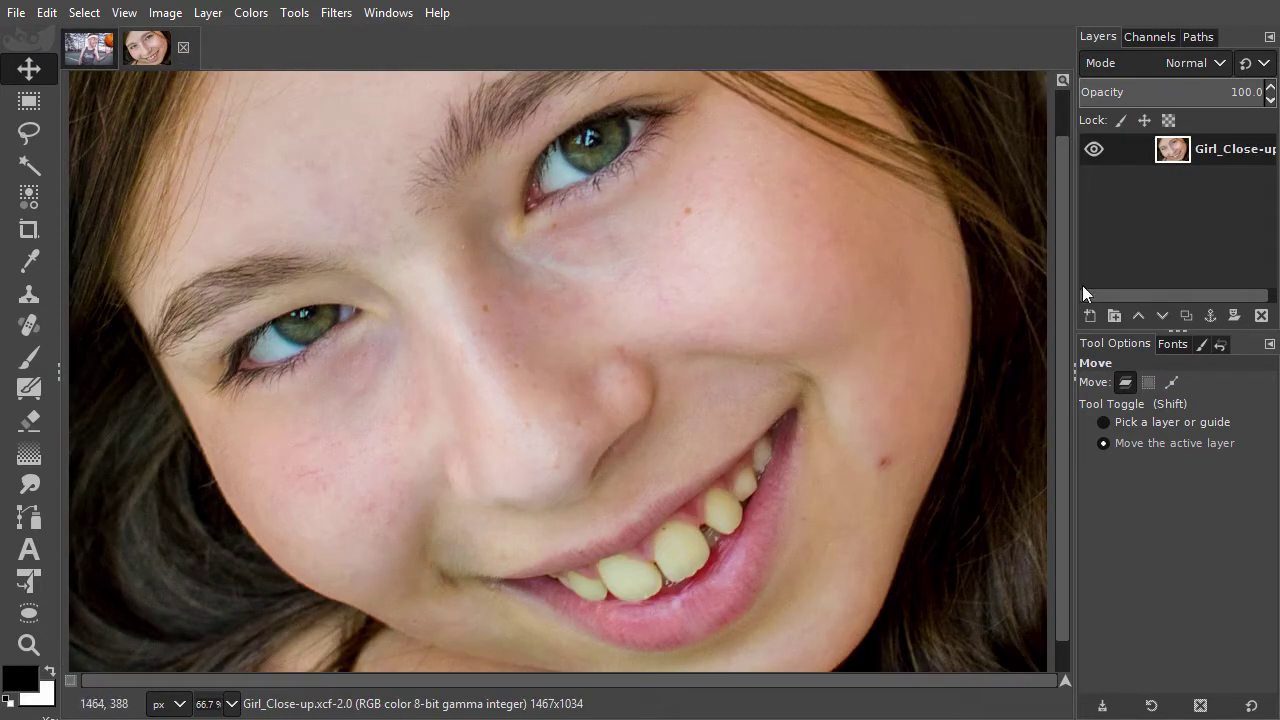
{"action": "left_click", "coordinate": [1187, 315]}
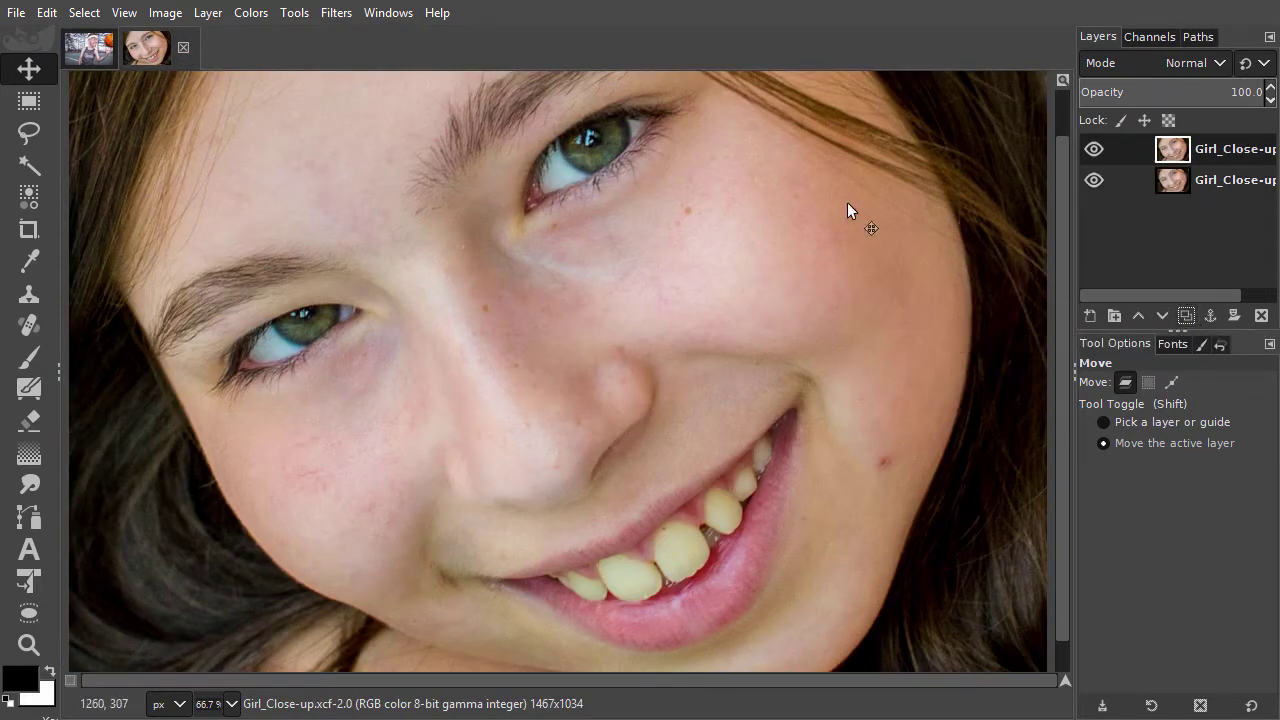
Step: Select the Warp Transform tool and keep its behaviour at Move pixels
{"action": "left_click", "coordinate": [295, 14]}
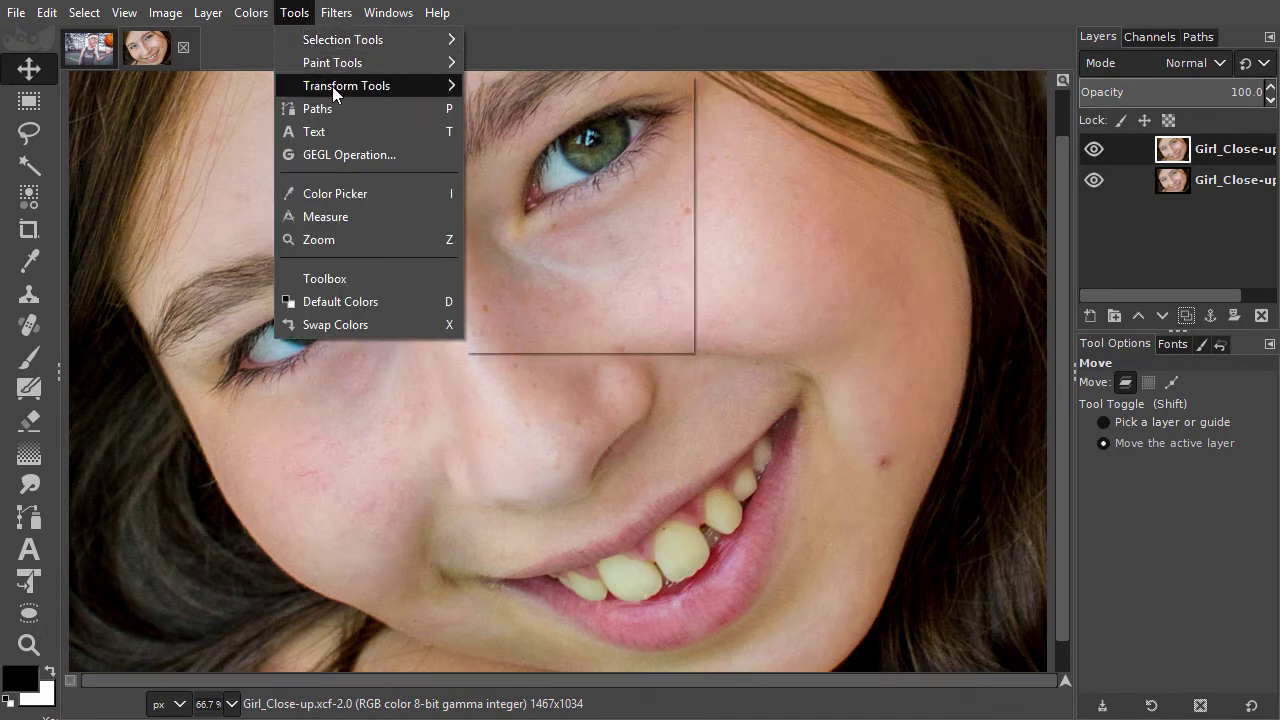
{"action": "mouse_move", "coordinate": [332, 86]}
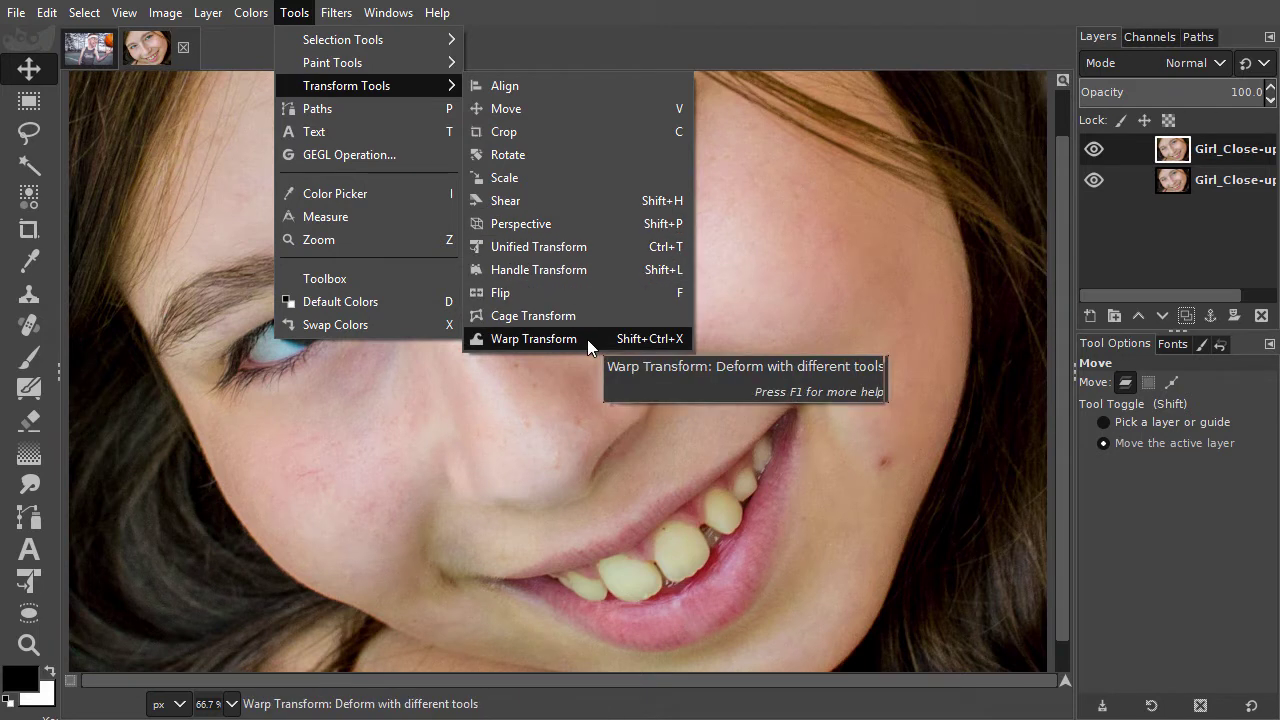
{"action": "left_click", "coordinate": [533, 339]}
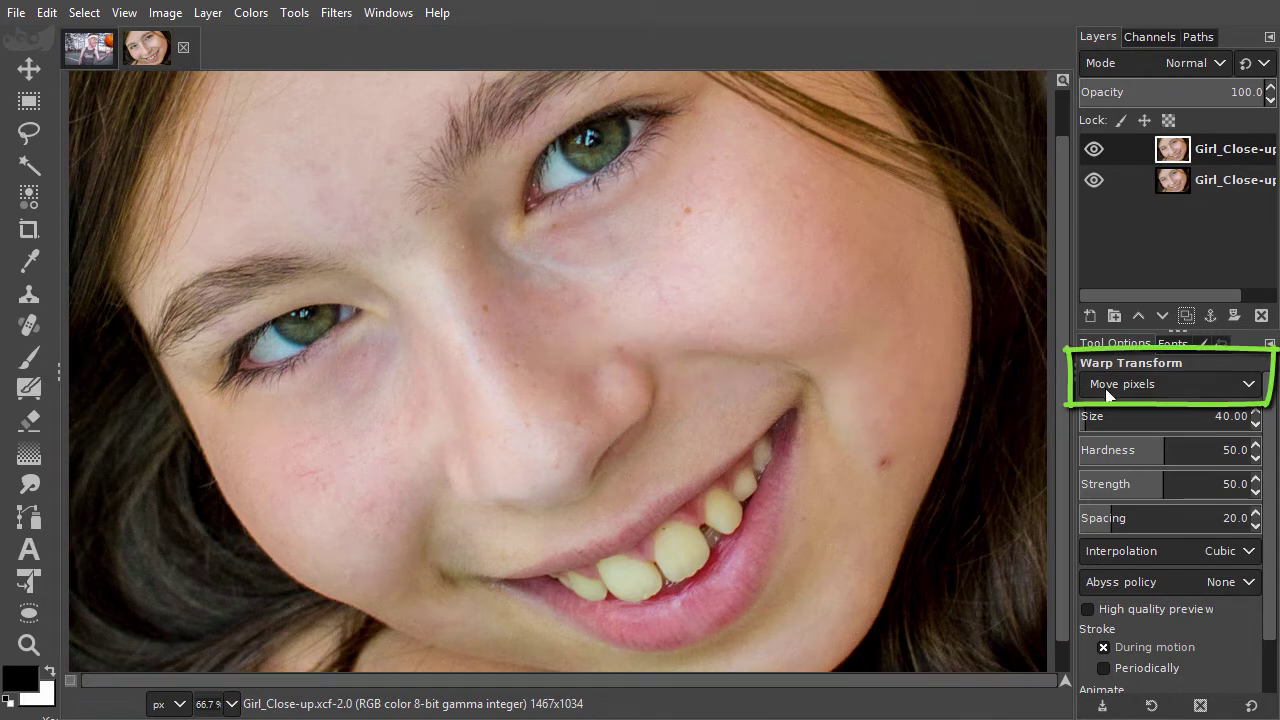
{"action": "left_click", "coordinate": [1179, 385]}
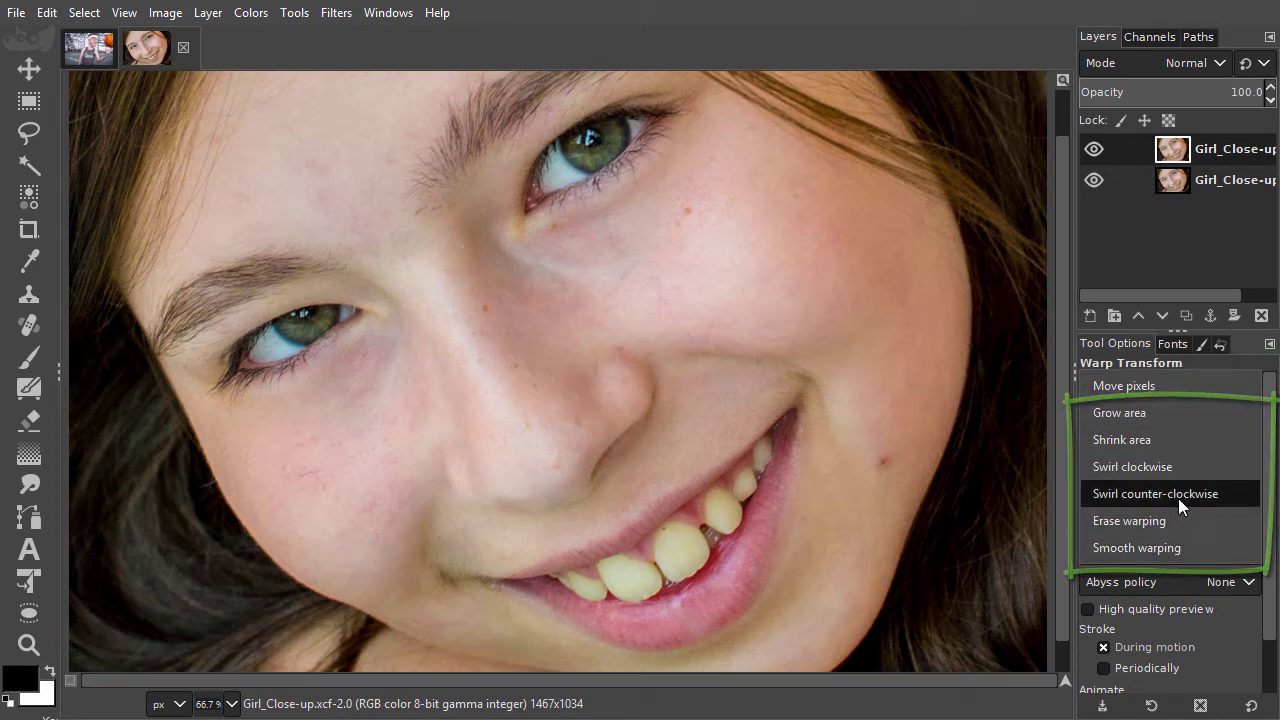
{"action": "left_click", "coordinate": [1155, 386]}
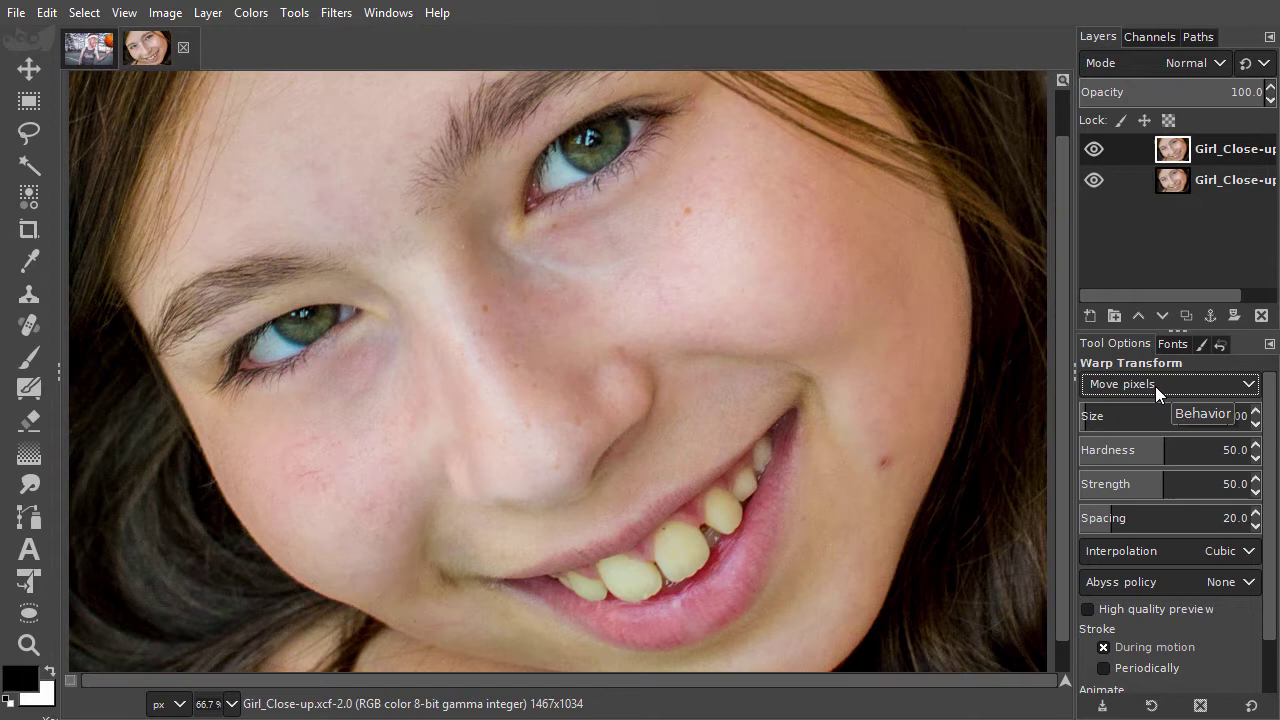
Step: Set the warp size to about 410 and strength to 100, undoing each test nose warp
{"action": "left_click_drag", "start_coordinate": [1094, 420], "coordinate": [1149, 421]}
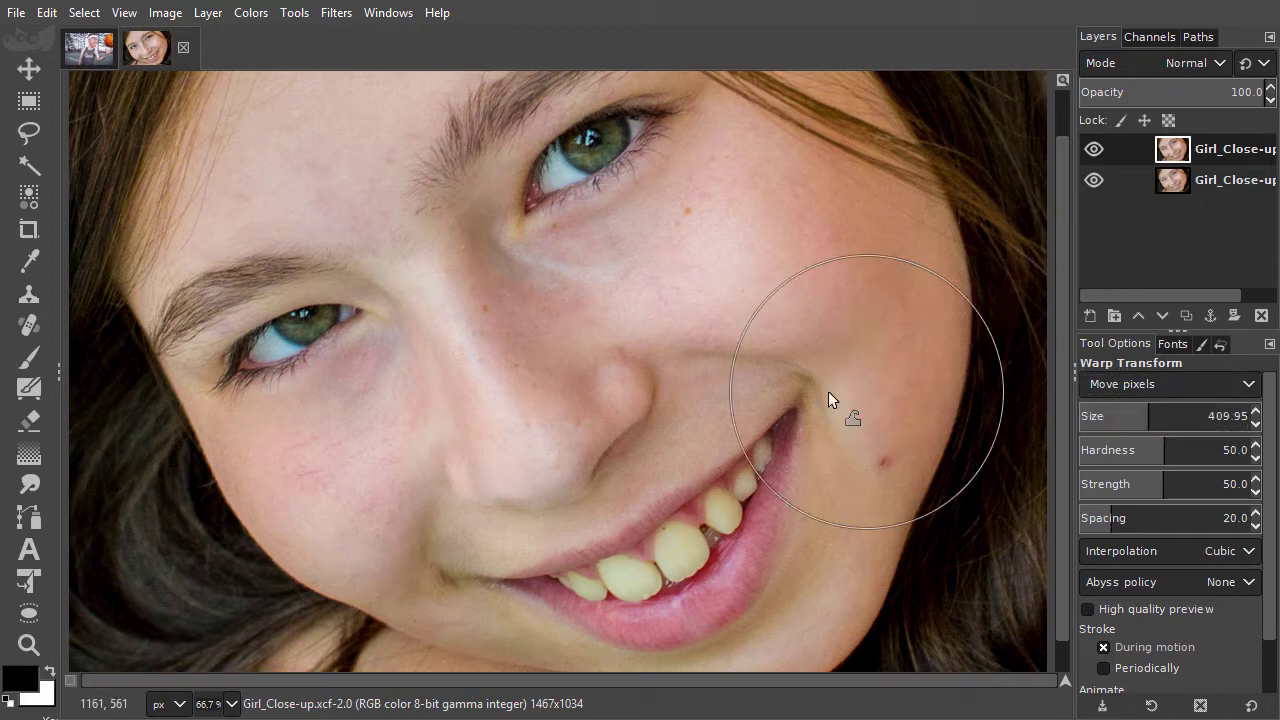
{"action": "mouse_move", "coordinate": [624, 385]}
{"action": "left_mouse_down"}
{"action": "mouse_move", "coordinate": [604, 393]}
{"action": "mouse_move", "coordinate": [737, 318]}
{"action": "mouse_move", "coordinate": [562, 411]}
{"action": "left_mouse_up"}
{"action": "key", "text": "ctrl+z"}
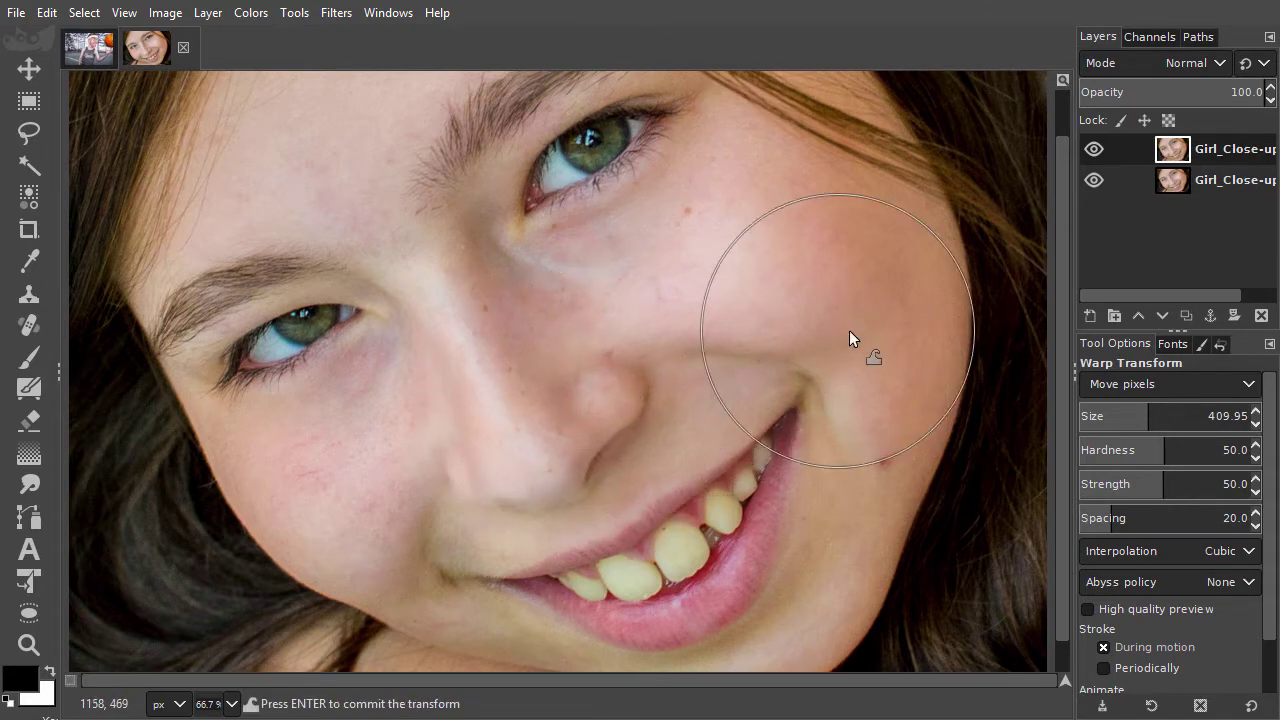
{"action": "key", "text": "ctrl+z"}
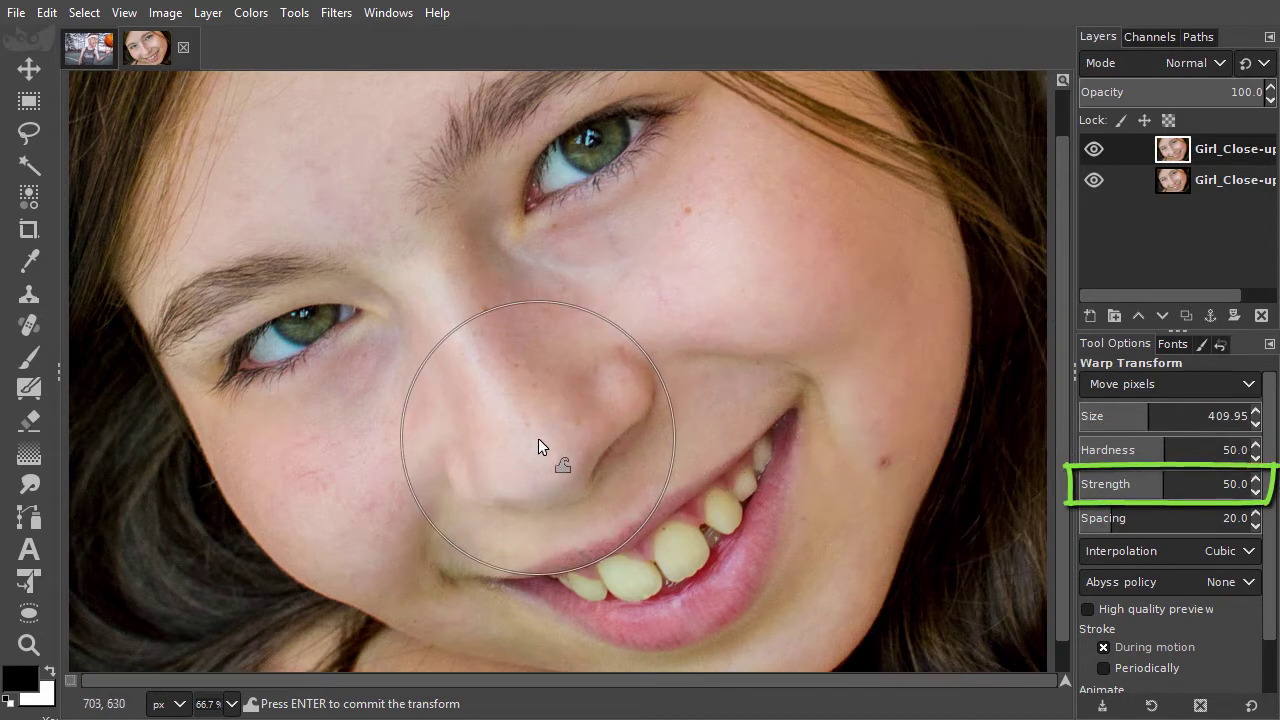
{"action": "mouse_move", "coordinate": [561, 424]}
{"action": "left_mouse_down"}
{"action": "mouse_move", "coordinate": [708, 332]}
{"action": "mouse_move", "coordinate": [754, 340]}
{"action": "left_mouse_up"}
{"action": "key", "text": "ctrl+z"}
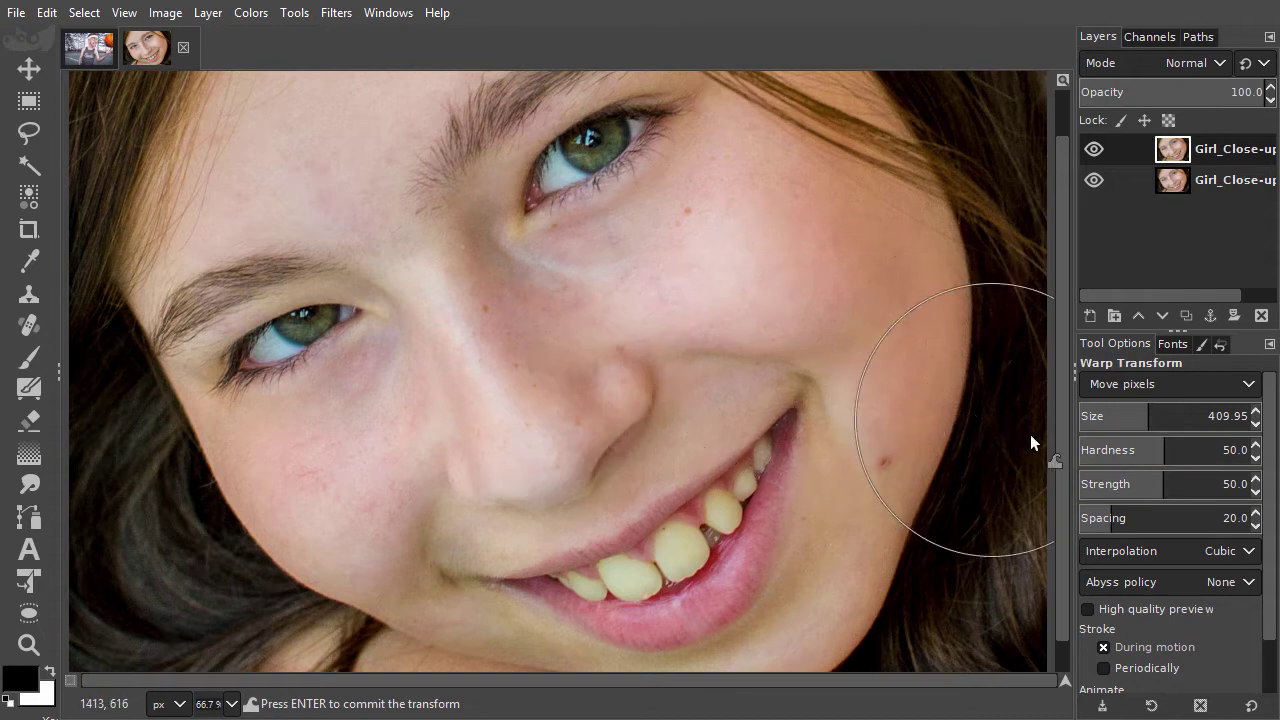
{"action": "left_click_drag", "start_coordinate": [1146, 477], "coordinate": [1254, 484]}
{"action": "left_click_drag", "start_coordinate": [543, 447], "coordinate": [670, 360]}
{"action": "key", "text": "ctrl+z"}
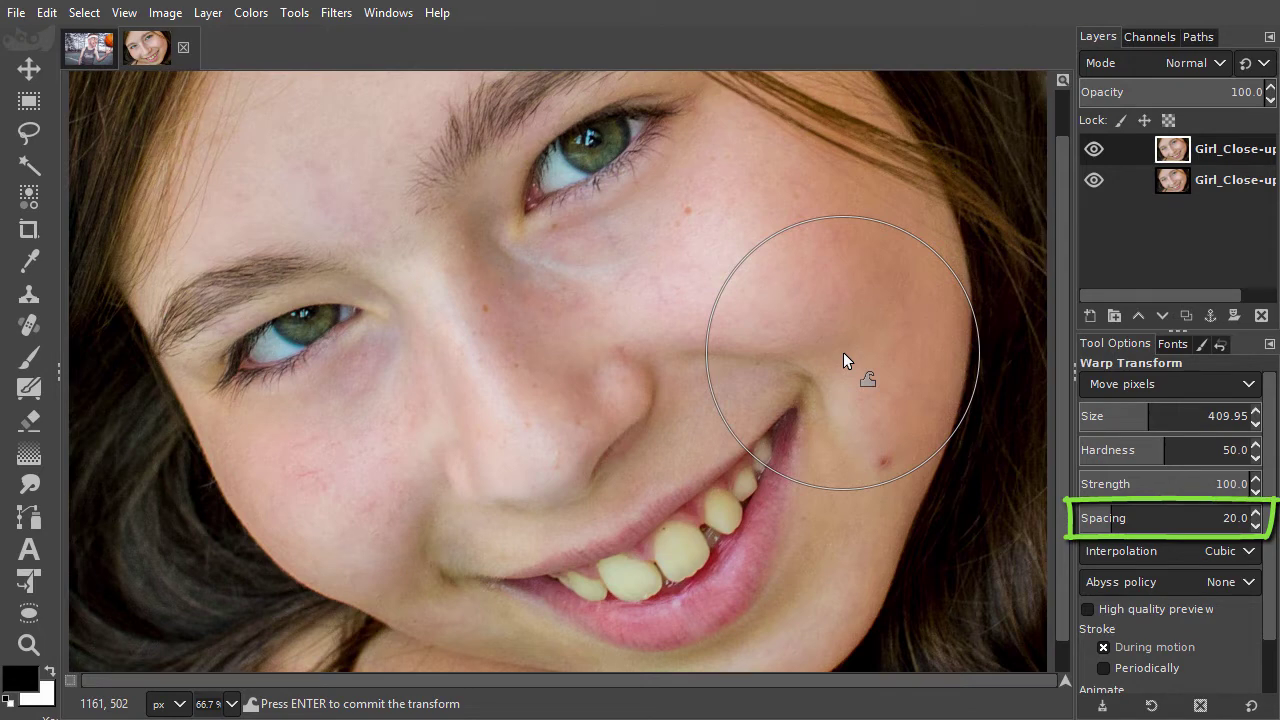
Step: Set warp spacing to 100 and size to 223, then undo the demo hair smears
{"action": "left_click_drag", "start_coordinate": [1119, 517], "coordinate": [1225, 517]}
{"action": "left_click_drag", "start_coordinate": [1146, 416], "coordinate": [1117, 416]}
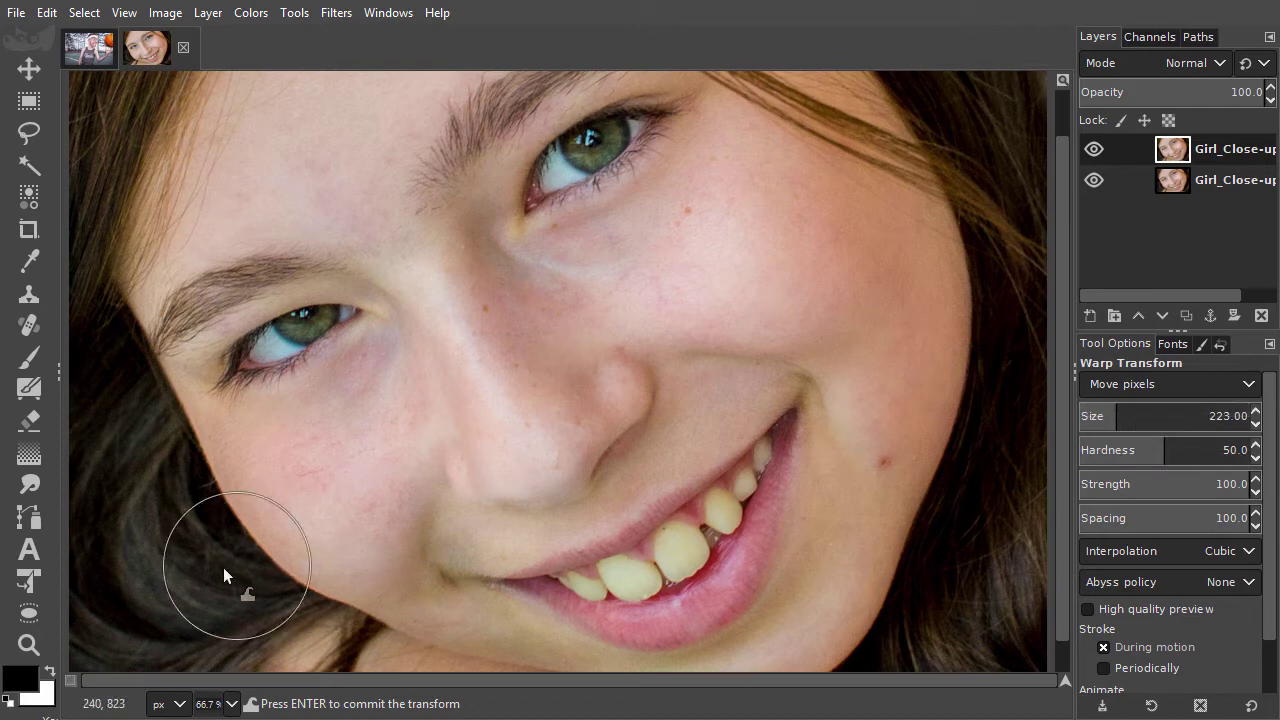
{"action": "left_click_drag", "start_coordinate": [171, 600], "coordinate": [580, 365]}
{"action": "left_click_drag", "start_coordinate": [1045, 232], "coordinate": [685, 323]}
{"action": "left_click_drag", "start_coordinate": [960, 560], "coordinate": [745, 435]}
{"action": "mouse_move", "coordinate": [610, 370]}
{"action": "left_mouse_down"}
{"action": "mouse_move", "coordinate": [472, 322]}
{"action": "mouse_move", "coordinate": [75, 295]}
{"action": "left_mouse_up"}
{"action": "key", "text": "ctrl+z"}
{"action": "key", "text": "ctrl+z"}
{"action": "key", "text": "ctrl+z"}
{"action": "key", "text": "ctrl+z"}
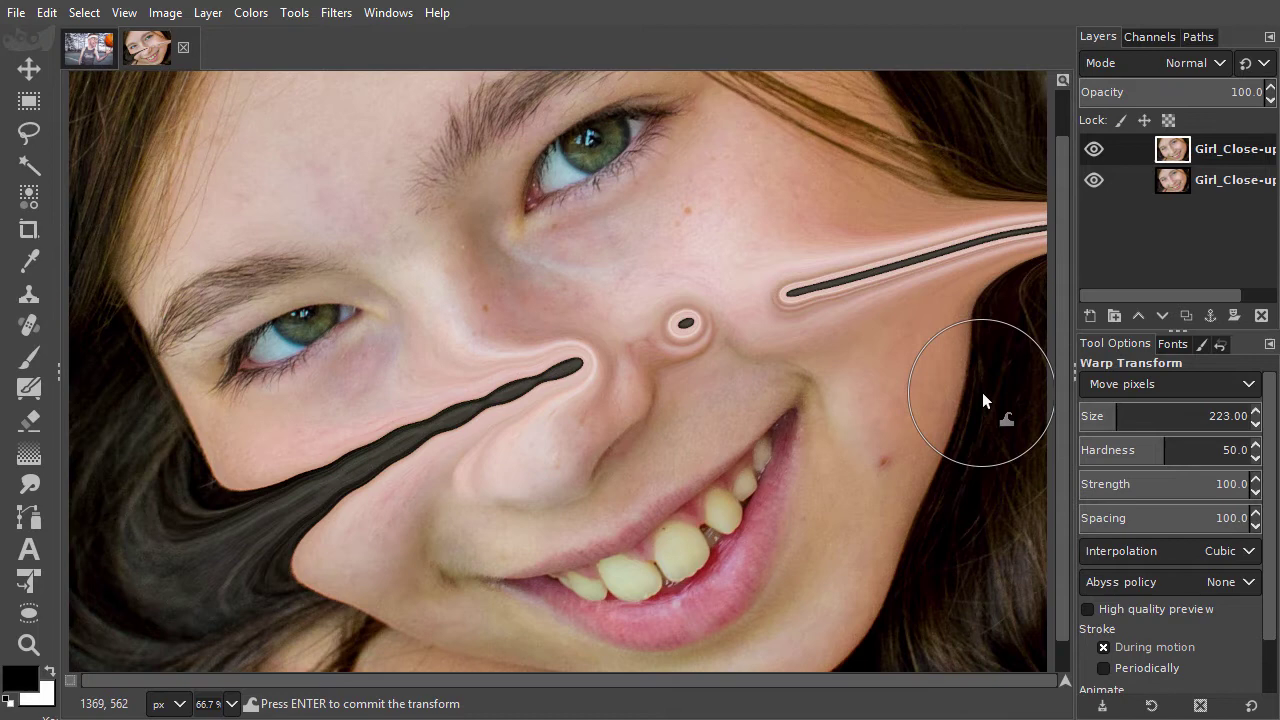
Step: Set size about 352, strength about 51, spacing 1.0, and push the nose's side inward
{"action": "left_click_drag", "start_coordinate": [1137, 417], "coordinate": [1170, 458]}
{"action": "left_click", "coordinate": [1164, 484]}
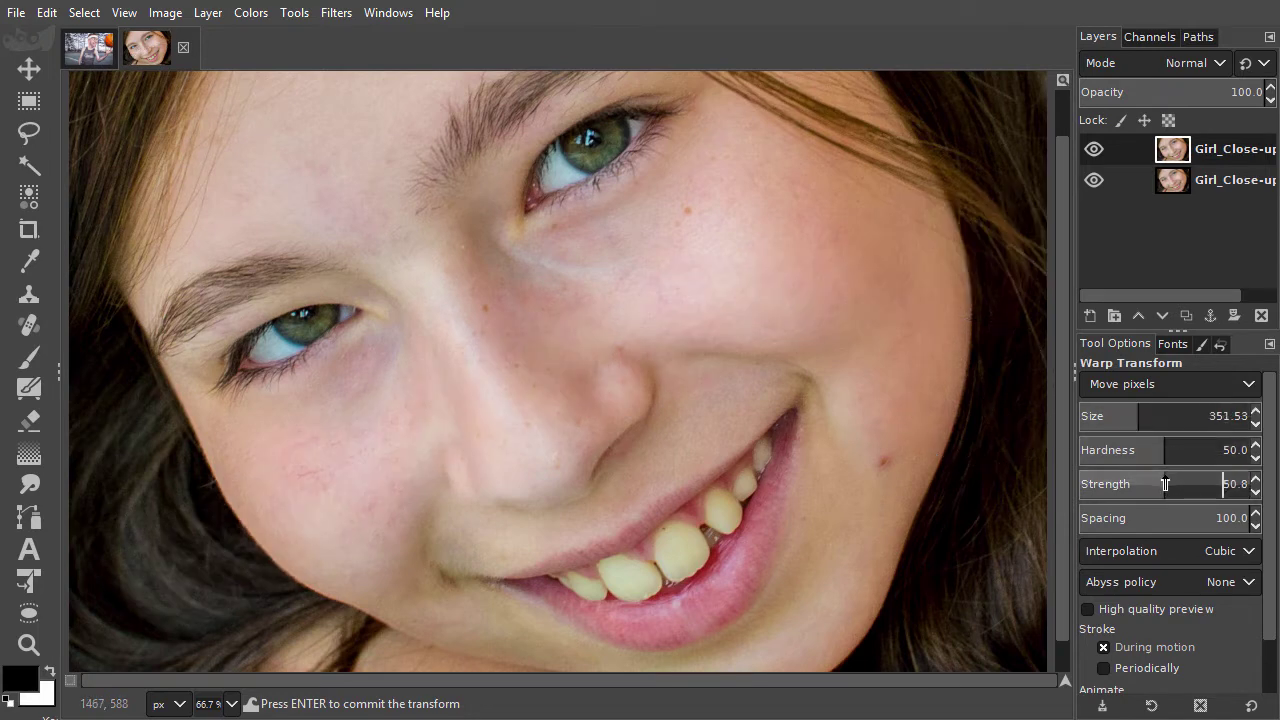
{"action": "left_click_drag", "start_coordinate": [1163, 518], "coordinate": [1086, 518]}
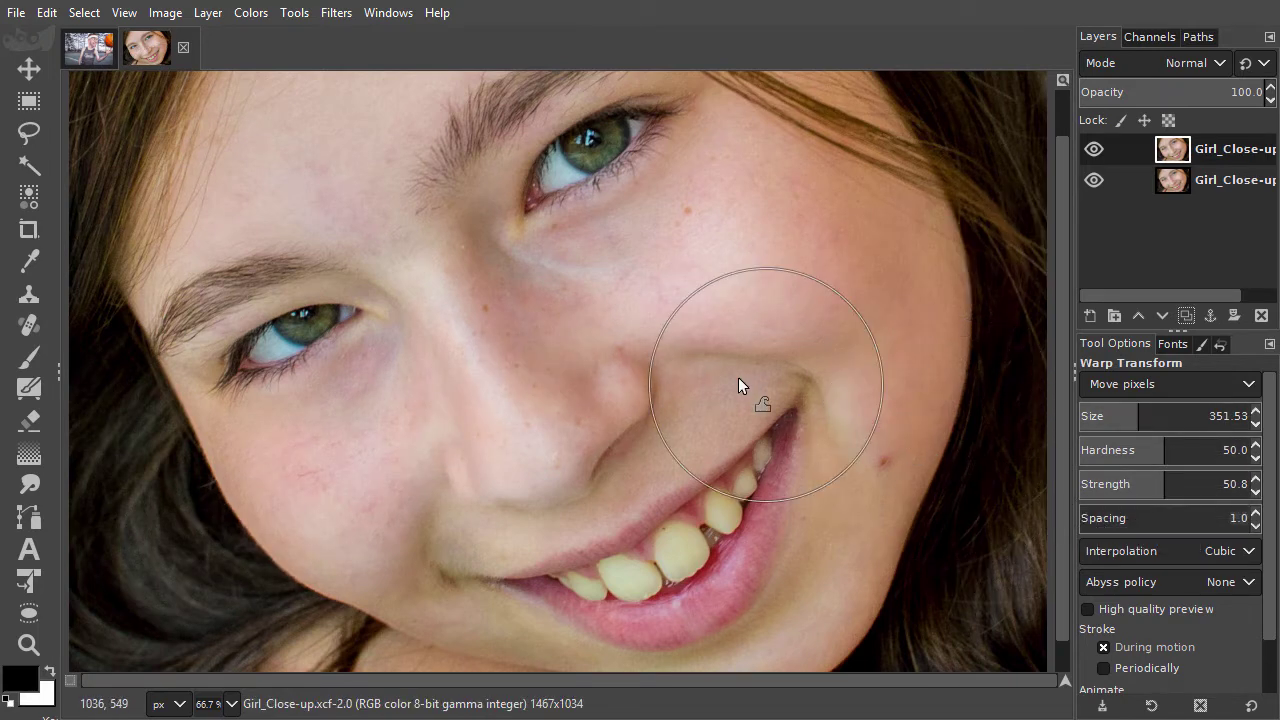
{"action": "mouse_move", "coordinate": [630, 365]}
{"action": "left_mouse_down"}
{"action": "mouse_move", "coordinate": [453, 487]}
{"action": "mouse_move", "coordinate": [615, 427]}
{"action": "left_mouse_up"}
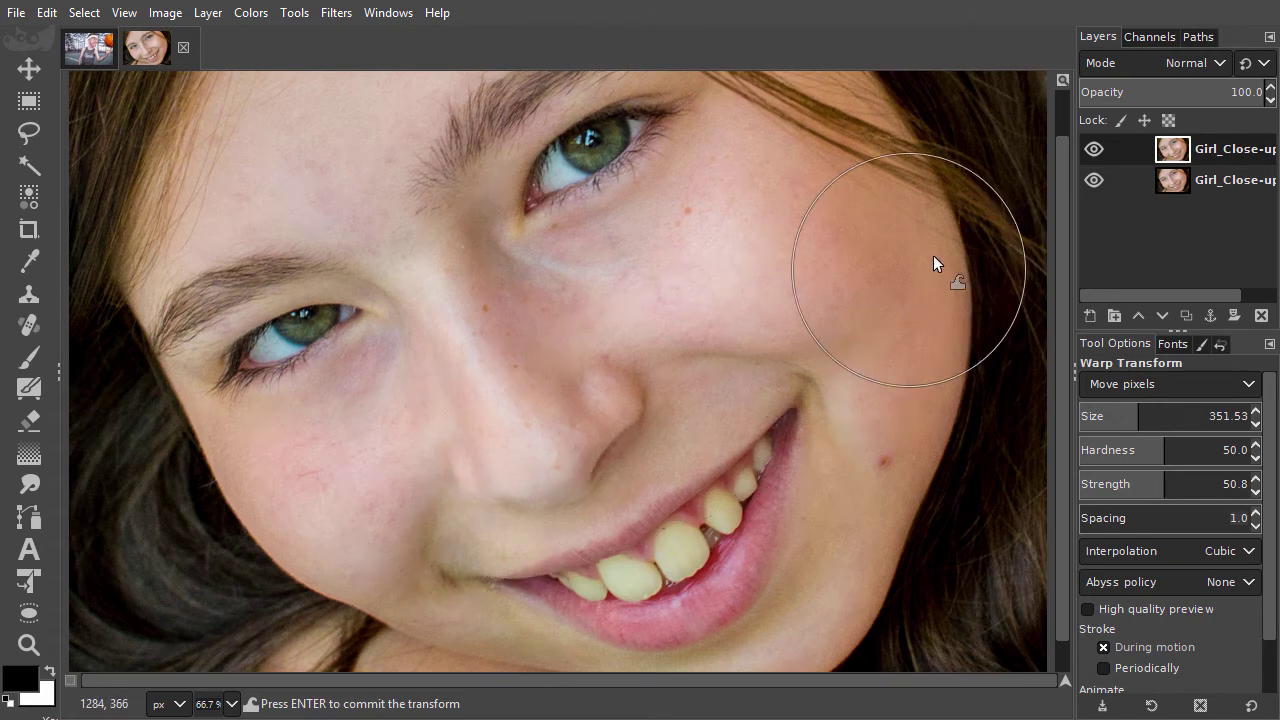
Step: Toggle the top layer's visibility to compare the slimmed nose with the original
{"action": "left_click", "coordinate": [1094, 149]}
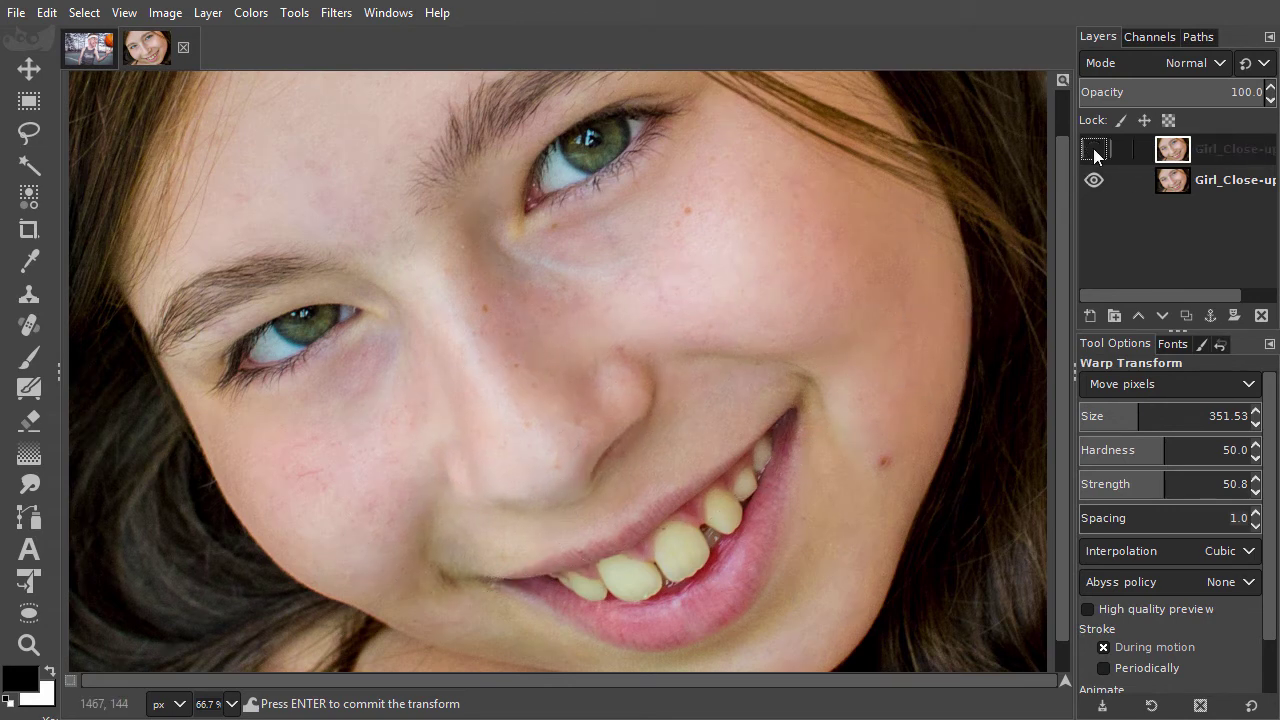
{"action": "left_click", "coordinate": [1094, 150]}
{"action": "left_click", "coordinate": [1094, 150]}
{"action": "left_click", "coordinate": [1094, 150]}
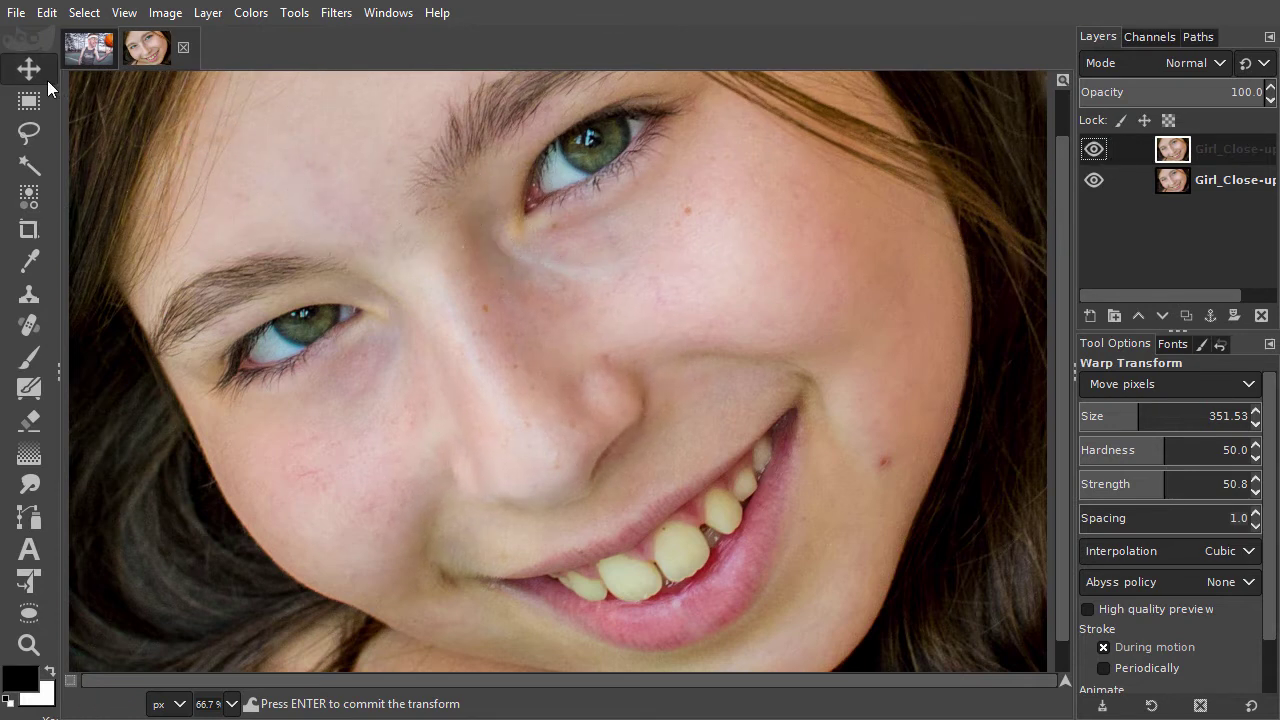
Step: Commit the nose warp, duplicate the layer, and enlarge the left eye using Grow area
{"action": "left_click", "coordinate": [42, 74]}
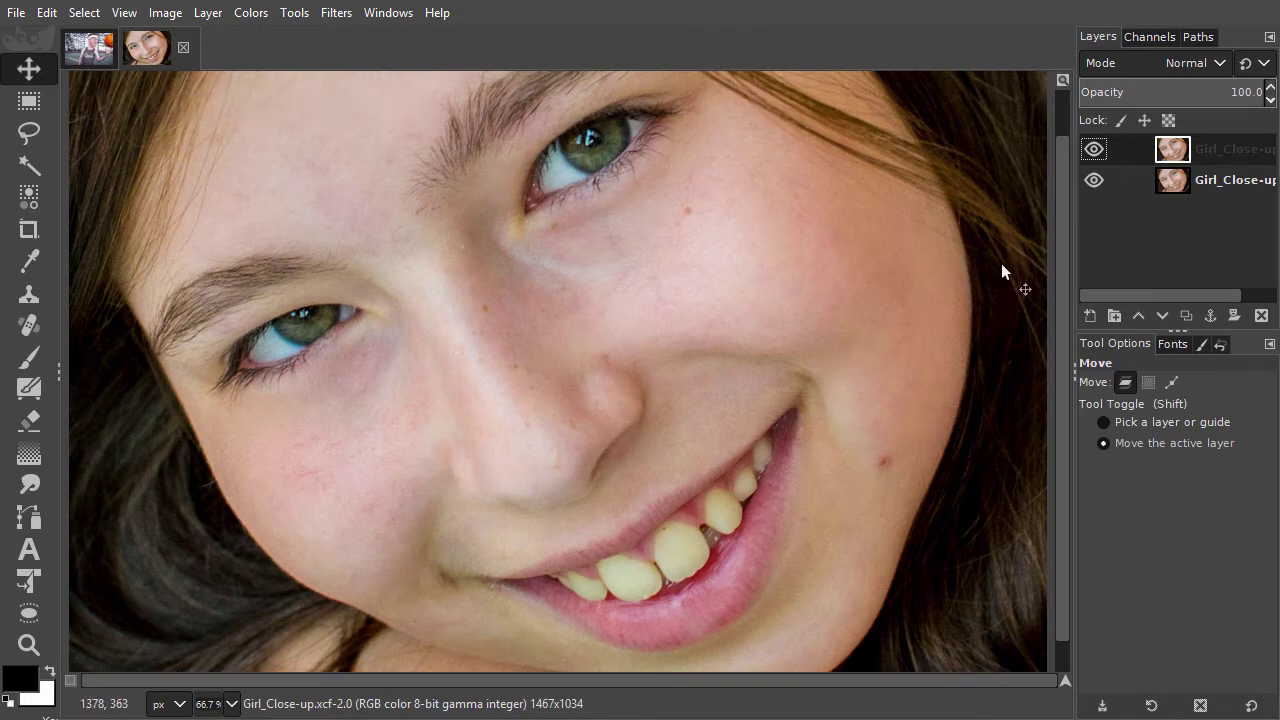
{"action": "left_click", "coordinate": [1185, 315]}
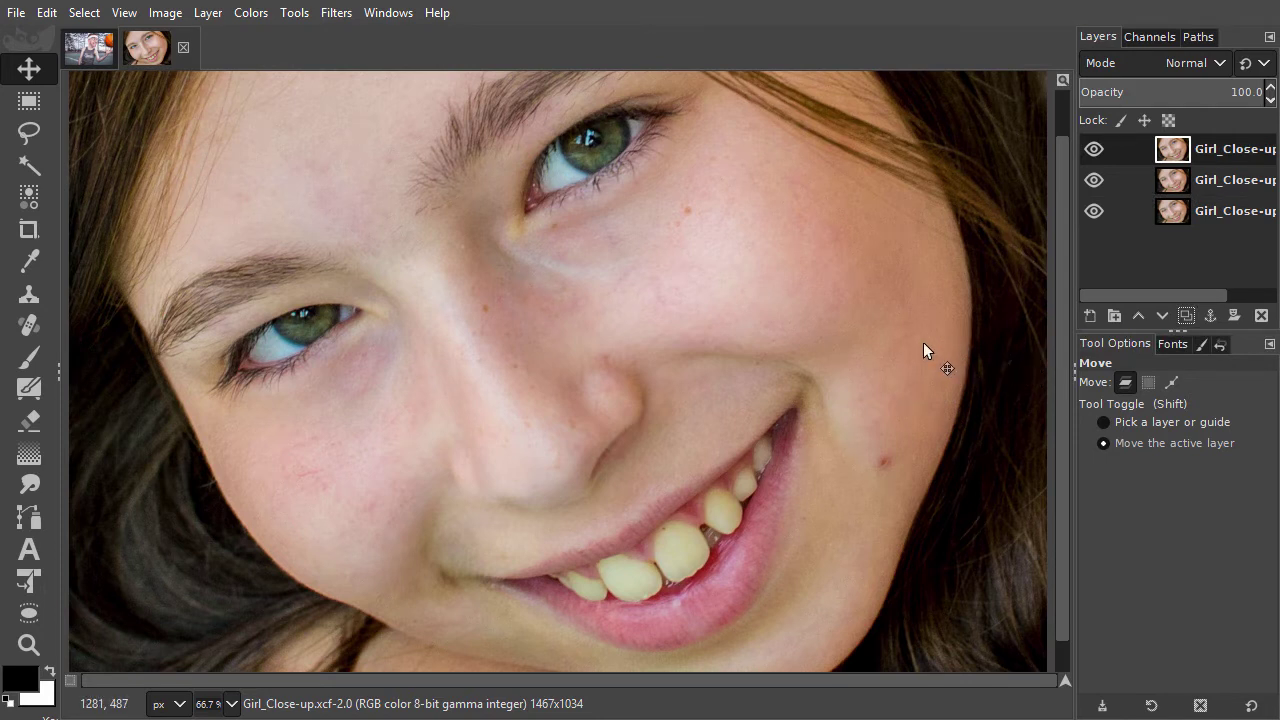
{"action": "key", "text": "w"}
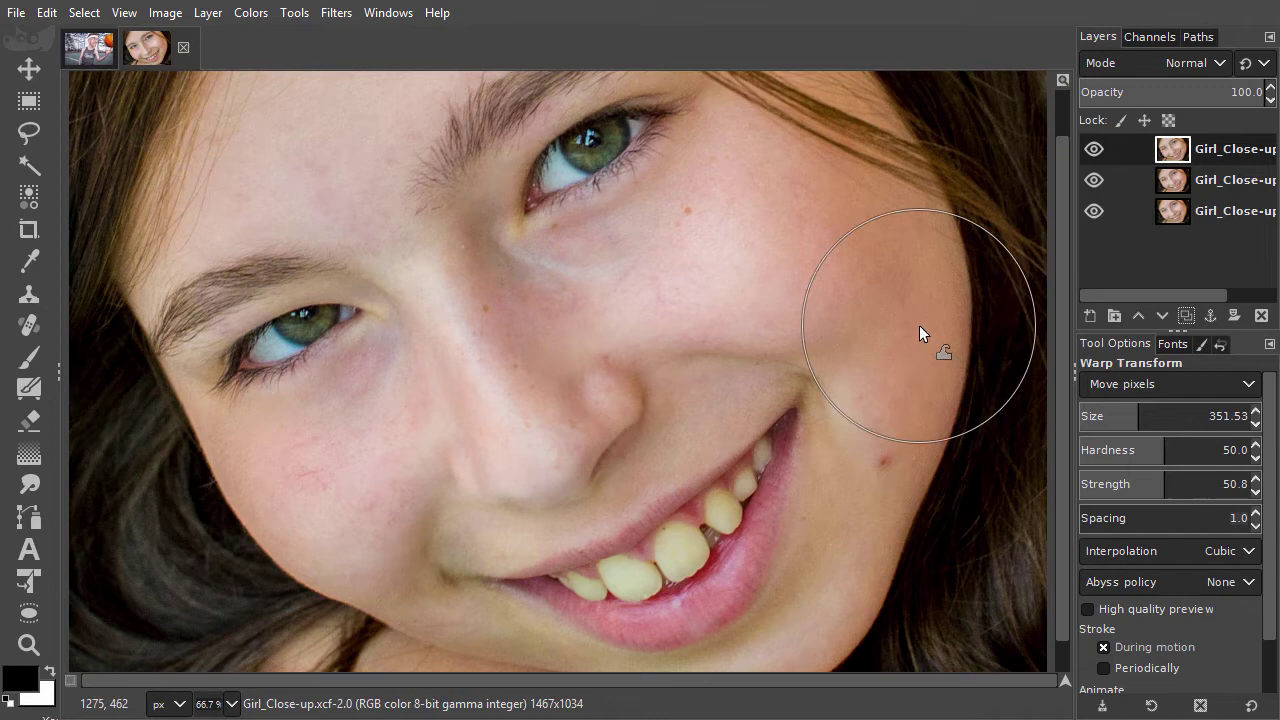
{"action": "left_click", "coordinate": [1146, 382]}
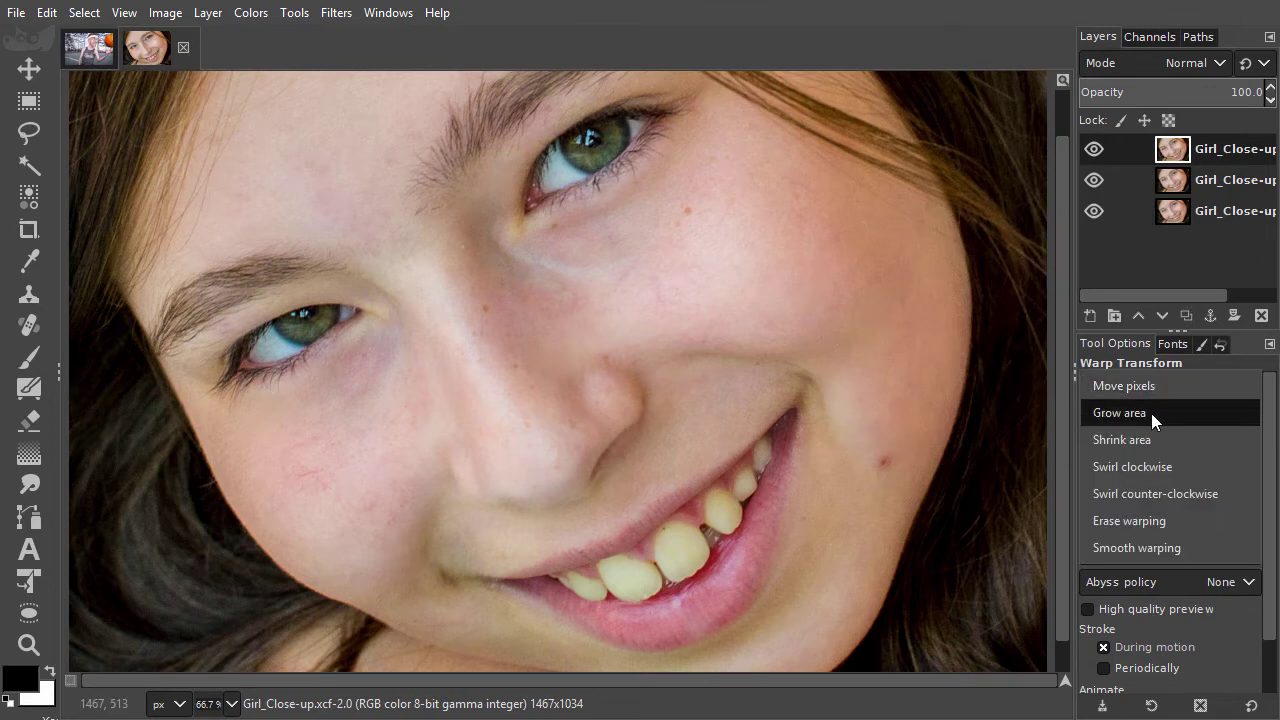
{"action": "left_click", "coordinate": [1151, 413]}
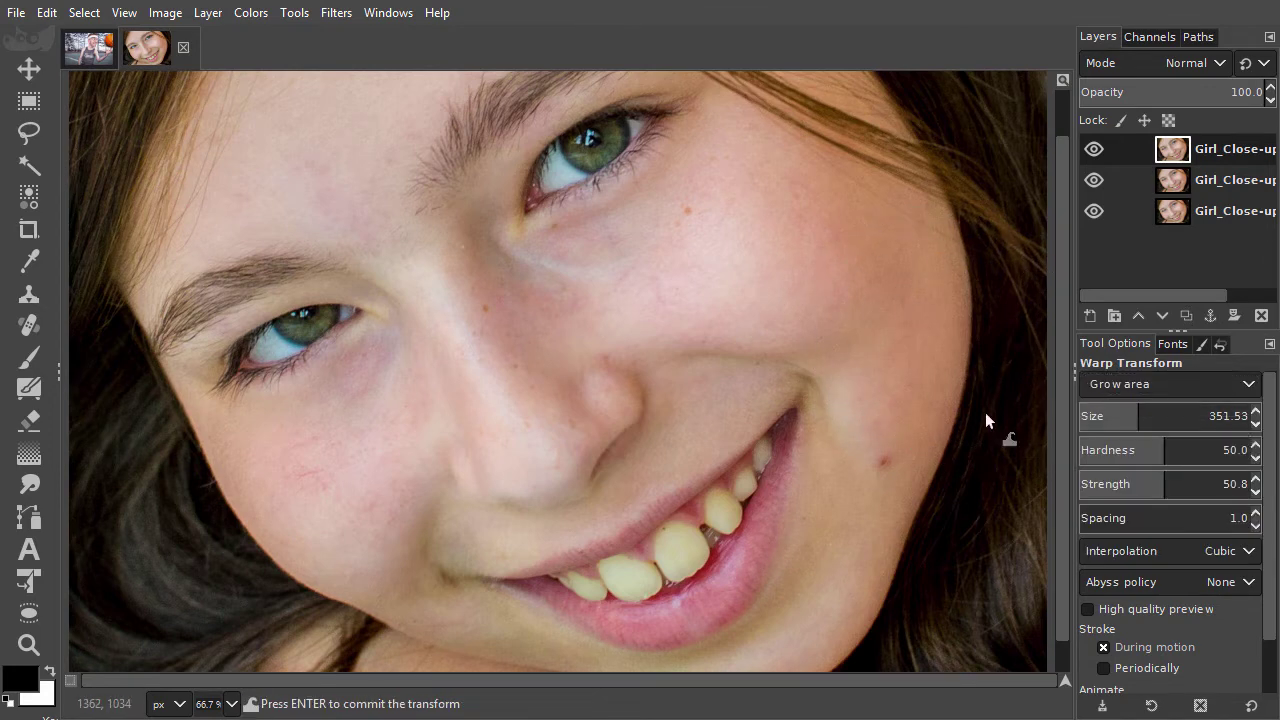
{"action": "left_click", "coordinate": [307, 322]}
{"action": "left_click", "coordinate": [307, 321]}
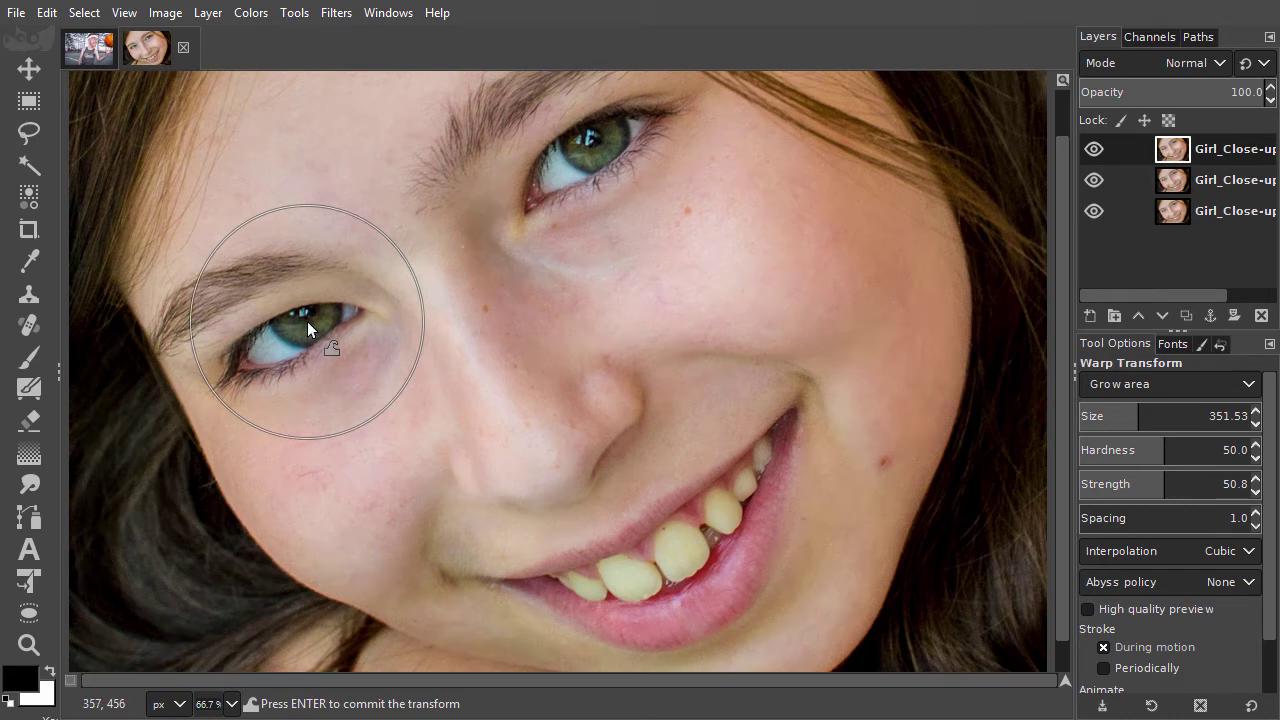
Step: Toggle the top layer's visibility to compare the enlarged eye with the original
{"action": "left_click", "coordinate": [1094, 150]}
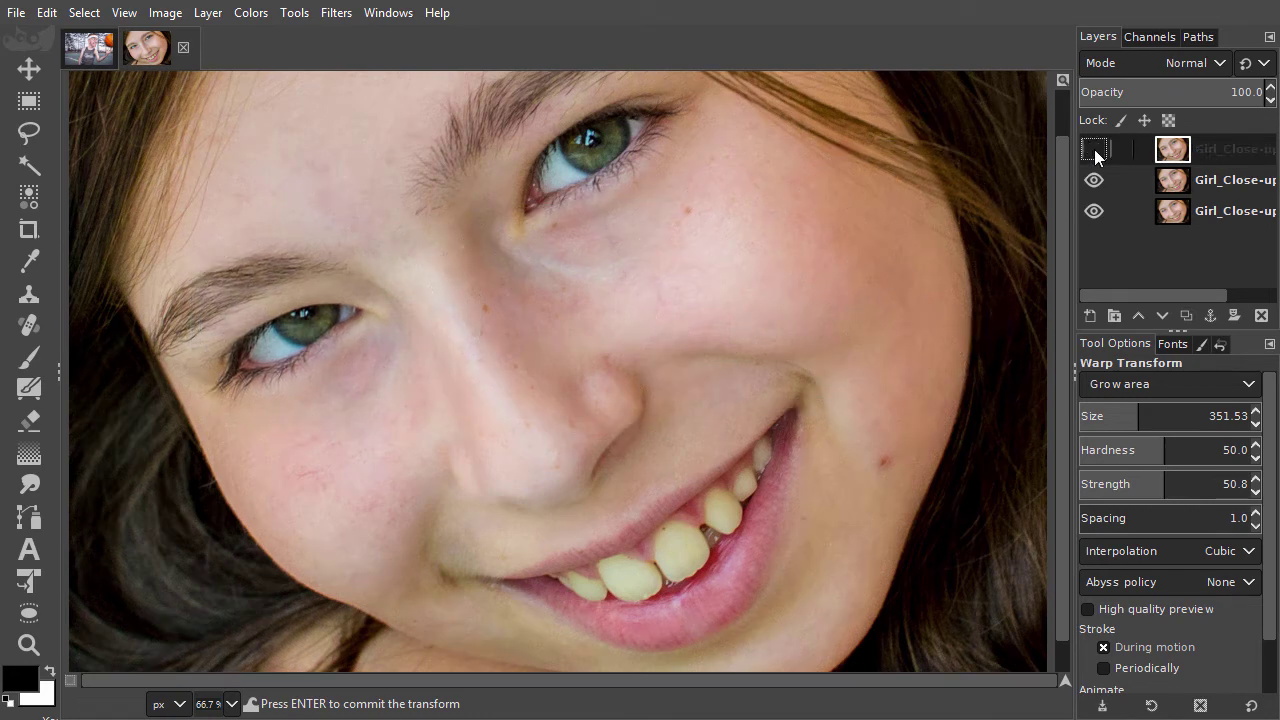
{"action": "left_click", "coordinate": [1094, 150]}
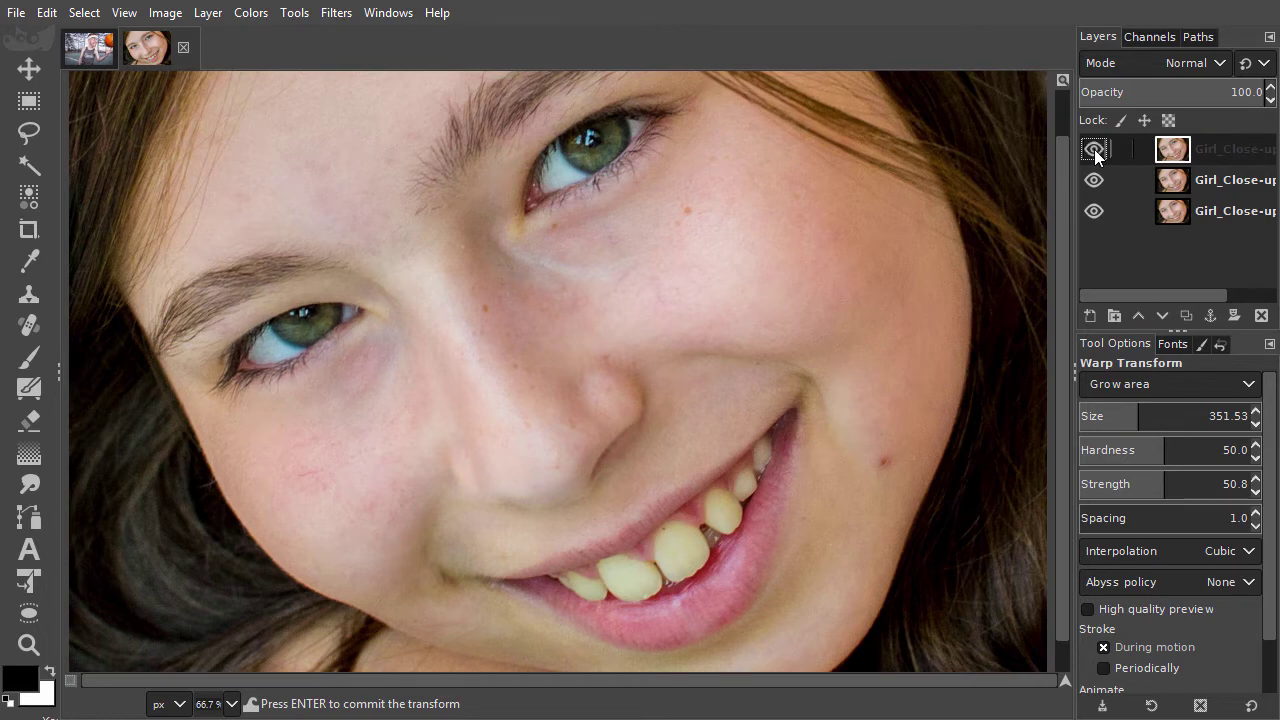
{"action": "left_click", "coordinate": [1094, 149]}
{"action": "left_click", "coordinate": [1094, 149]}
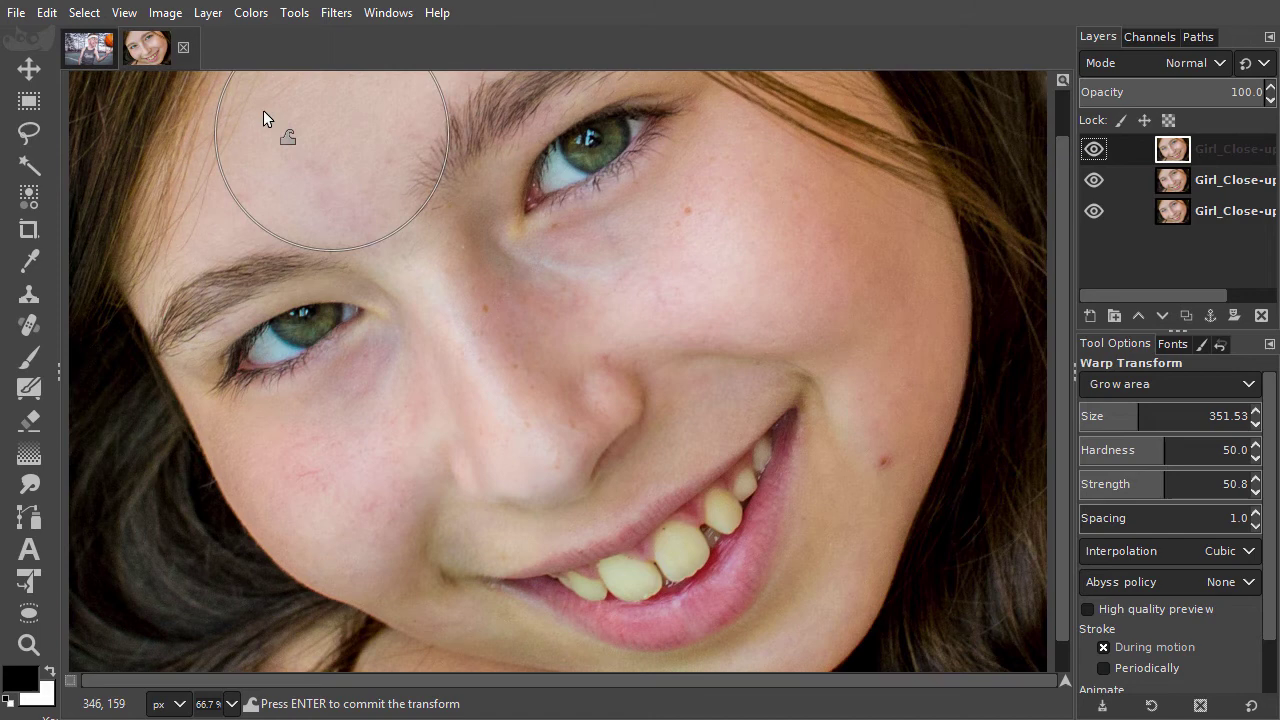
Step: Commit the eye warp, add a fourth layer copy, and shrink the nose with Shrink area
{"action": "left_click", "coordinate": [37, 69]}
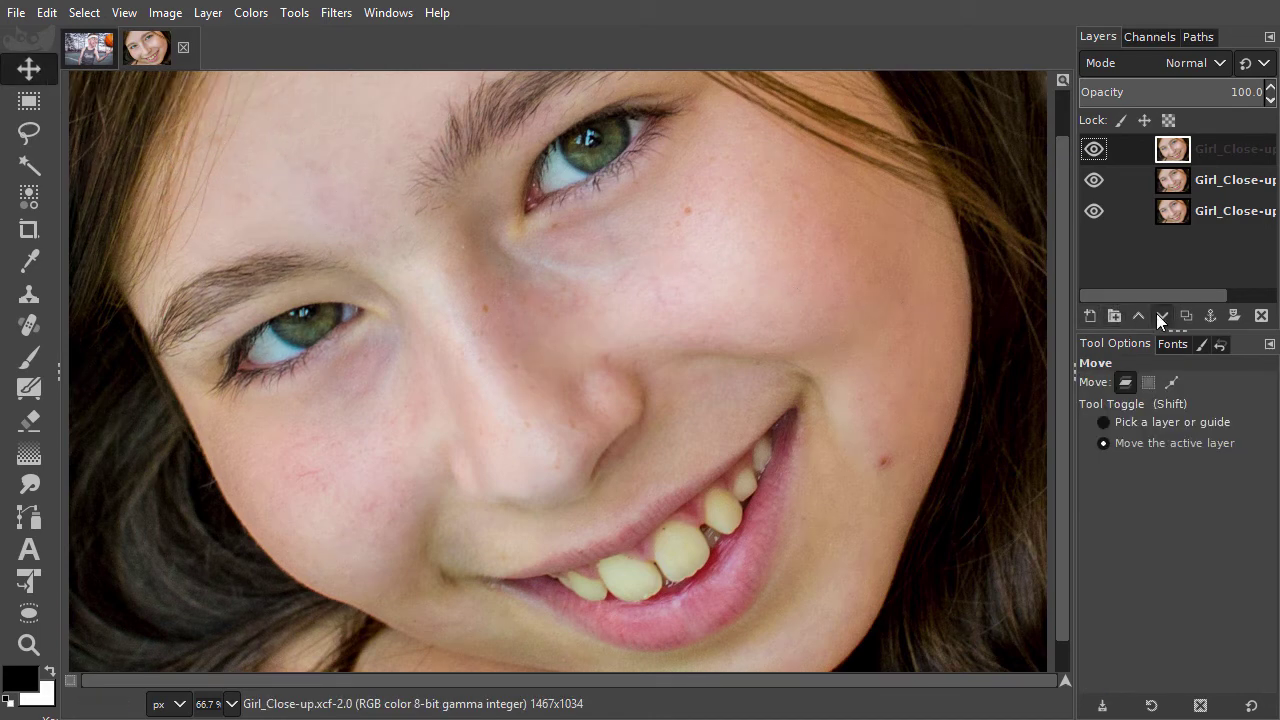
{"action": "left_click", "coordinate": [1187, 314]}
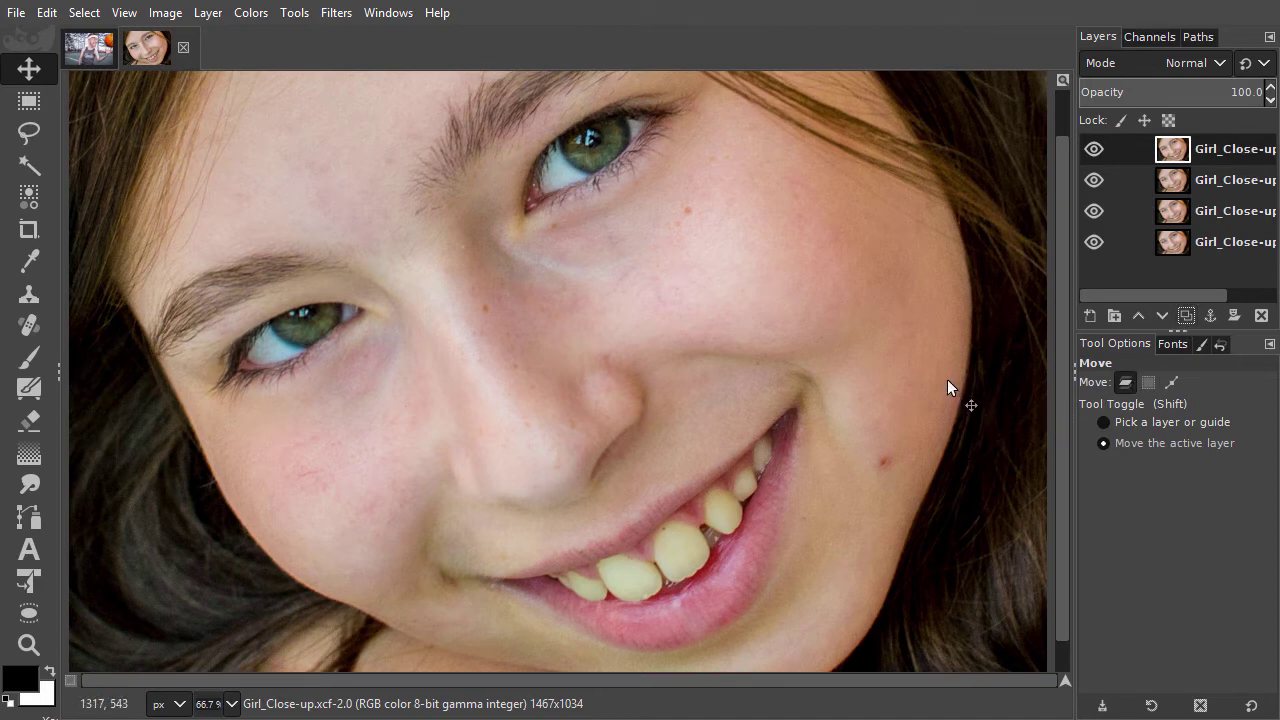
{"action": "key", "text": "shift+w"}
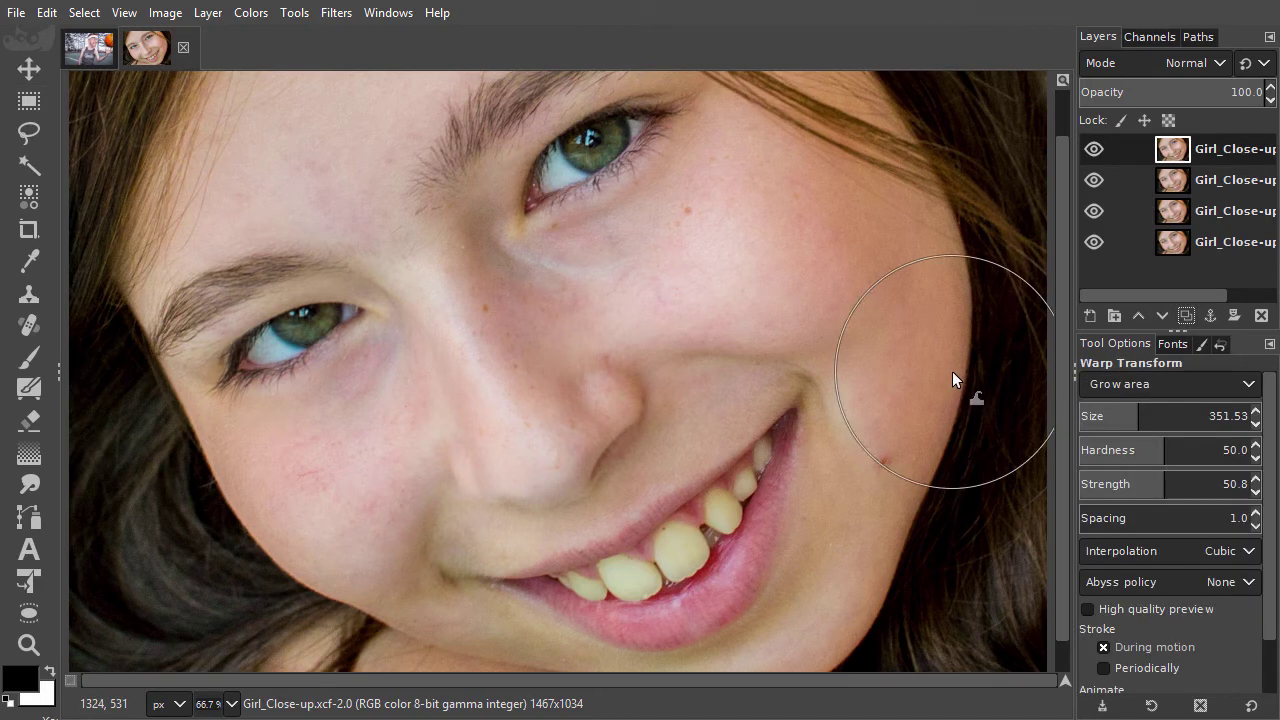
{"action": "left_click", "coordinate": [1148, 386]}
{"action": "left_click", "coordinate": [1150, 414]}
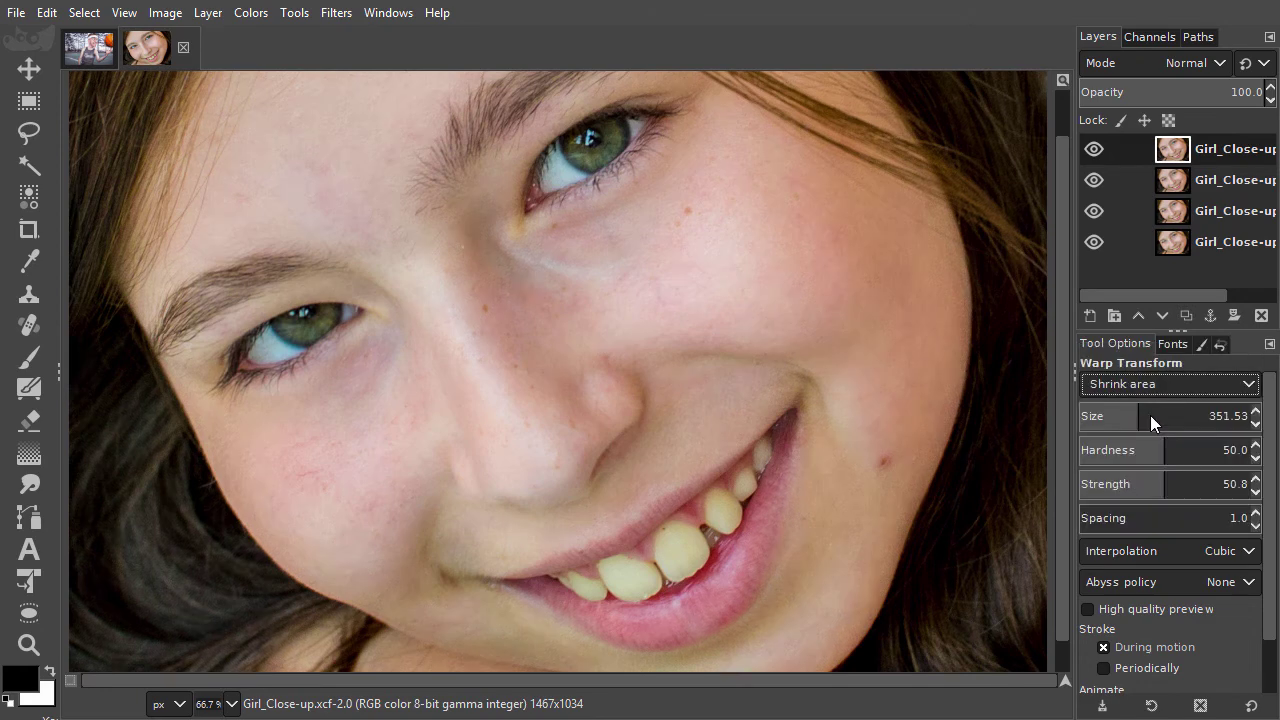
{"action": "left_click", "coordinate": [545, 460]}
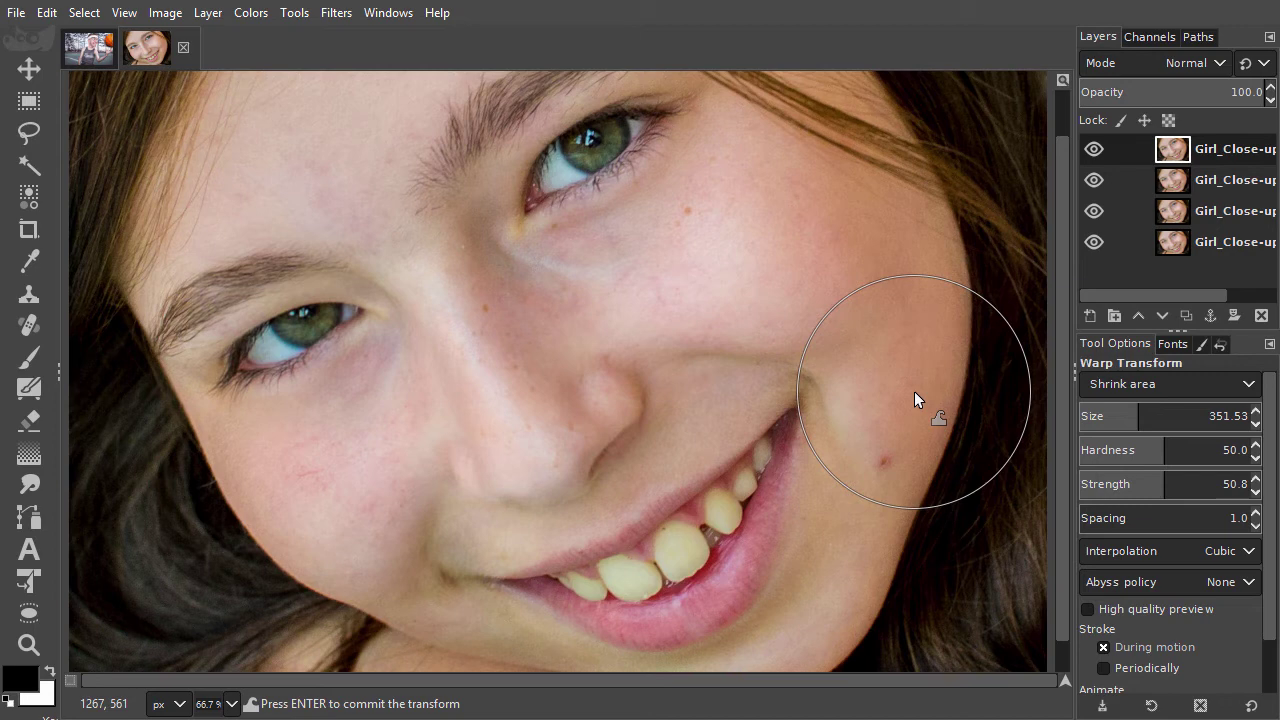
Step: Try Swirl clockwise, then swirl the upper-left forehead and hair counter-clockwise
{"action": "left_click", "coordinate": [1152, 384]}
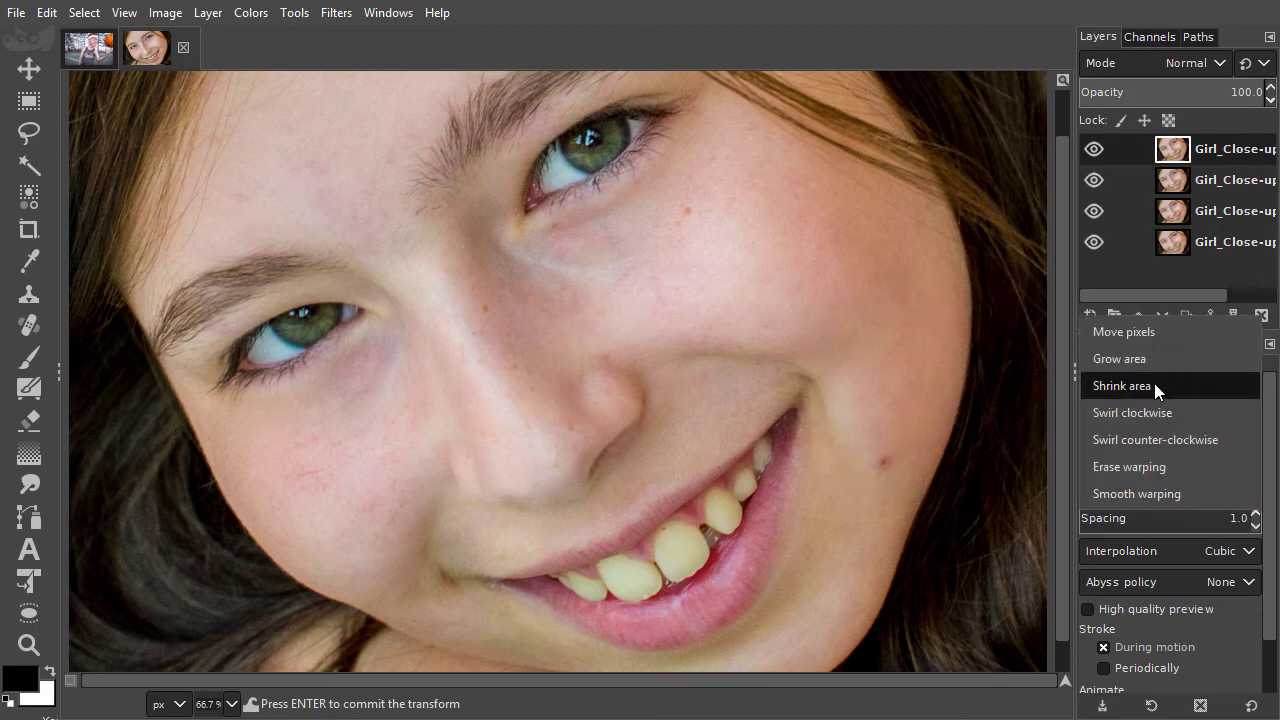
{"action": "left_click", "coordinate": [1150, 411]}
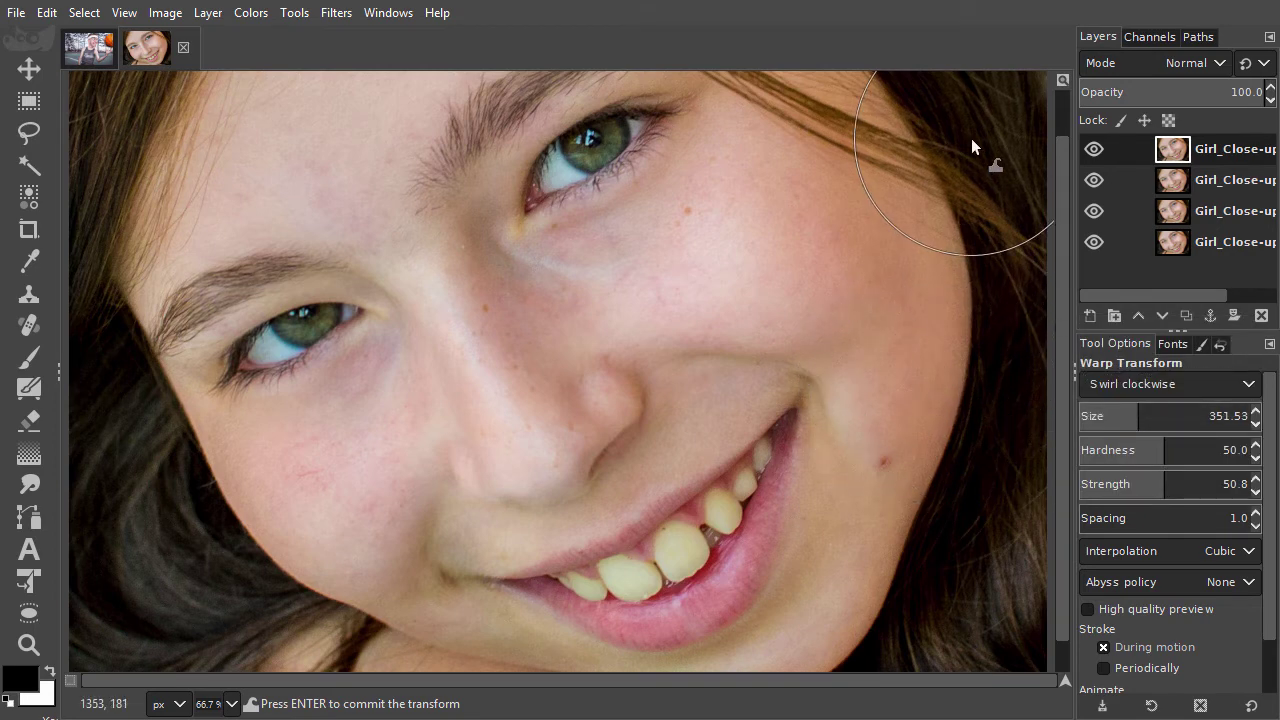
{"action": "left_click", "coordinate": [1152, 384]}
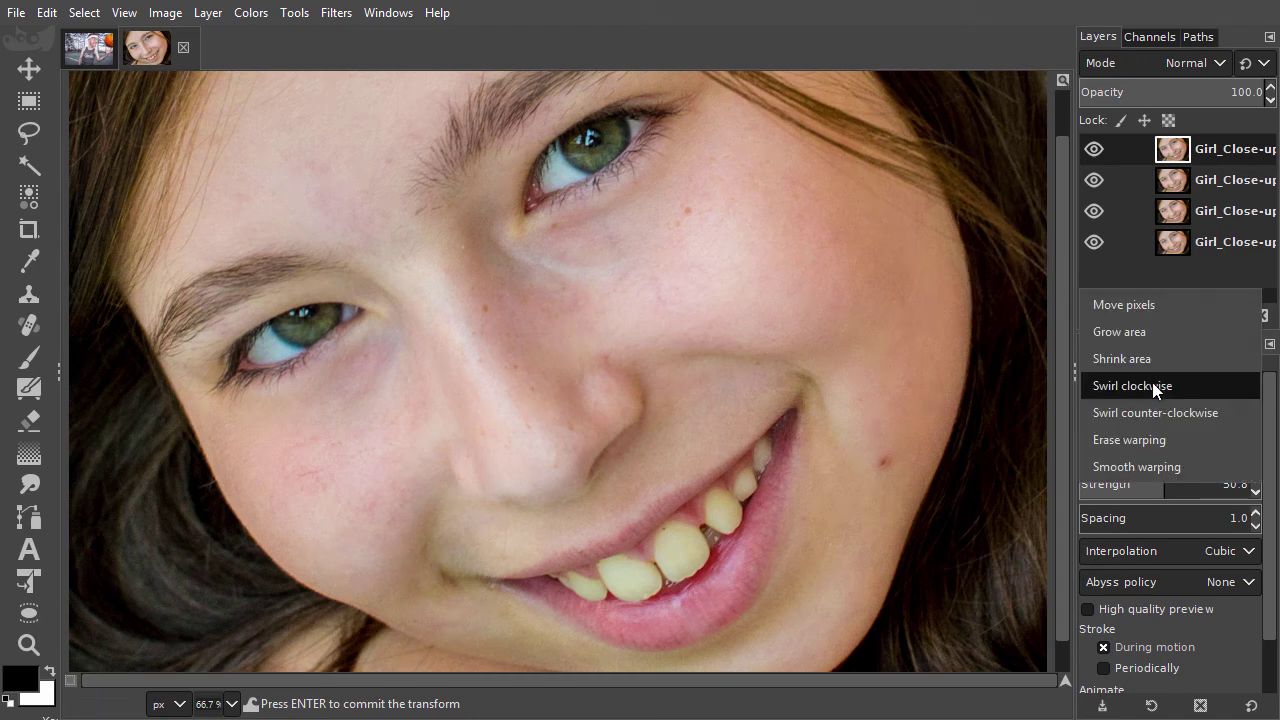
{"action": "left_click", "coordinate": [1154, 411]}
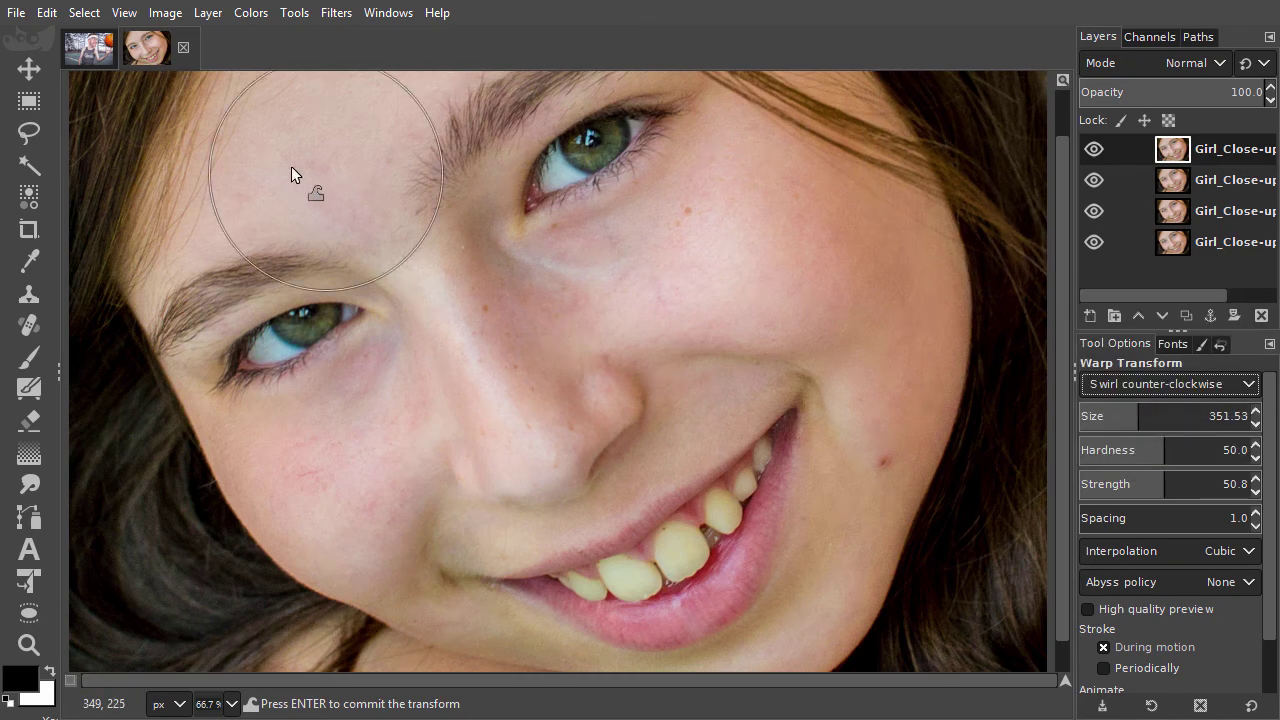
{"action": "left_click_drag", "start_coordinate": [291, 167], "coordinate": [139, 131]}
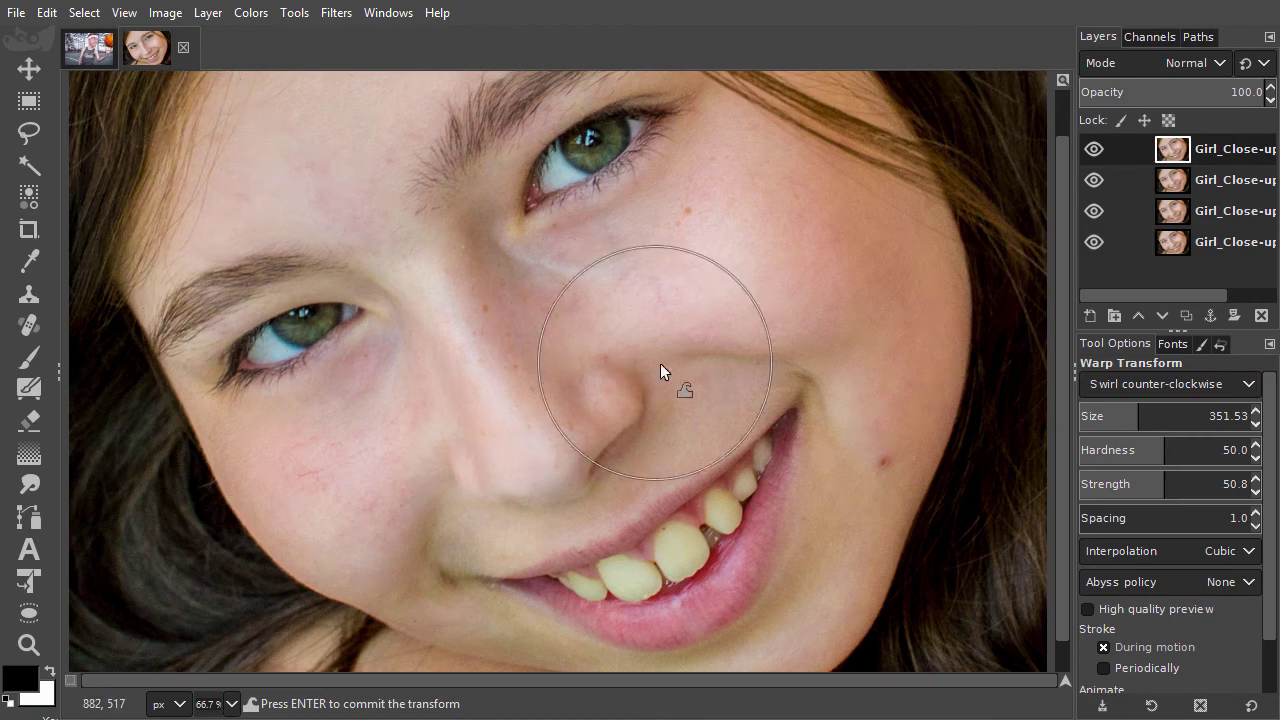
Step: Brush Erase warping over the nose and cheek to restore their original shape
{"action": "left_click", "coordinate": [1181, 384]}
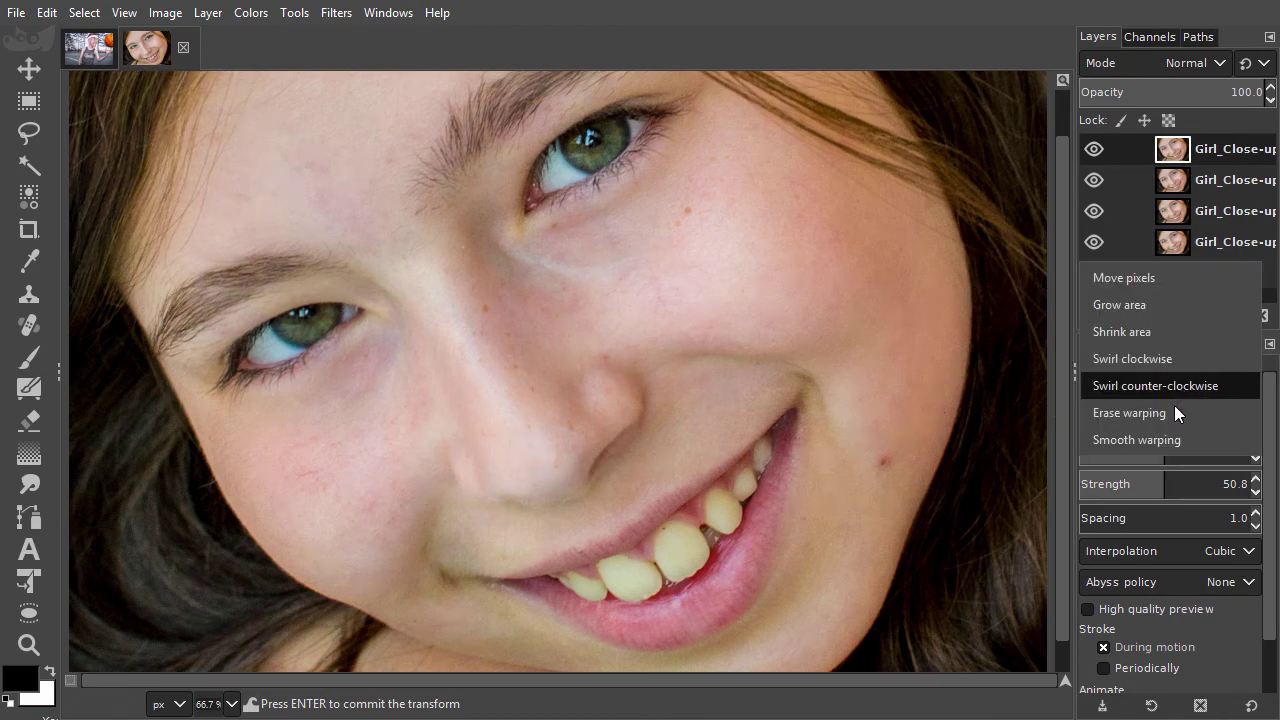
{"action": "left_click", "coordinate": [1174, 413]}
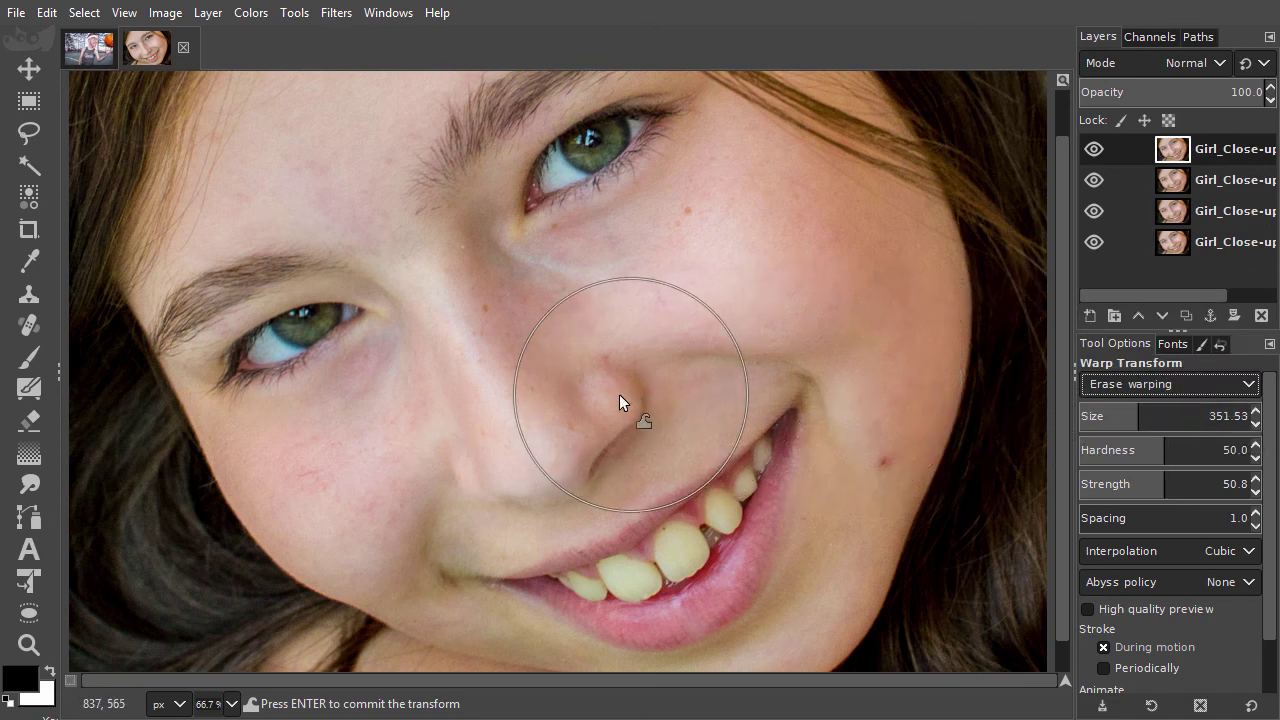
{"action": "mouse_move", "coordinate": [619, 394]}
{"action": "left_mouse_down"}
{"action": "mouse_move", "coordinate": [546, 406]}
{"action": "mouse_move", "coordinate": [479, 449]}
{"action": "mouse_move", "coordinate": [488, 487]}
{"action": "mouse_move", "coordinate": [513, 499]}
{"action": "mouse_move", "coordinate": [569, 489]}
{"action": "mouse_move", "coordinate": [613, 447]}
{"action": "mouse_move", "coordinate": [623, 395]}
{"action": "mouse_move", "coordinate": [517, 384]}
{"action": "mouse_move", "coordinate": [466, 419]}
{"action": "mouse_move", "coordinate": [450, 470]}
{"action": "mouse_move", "coordinate": [364, 357]}
{"action": "left_mouse_up"}
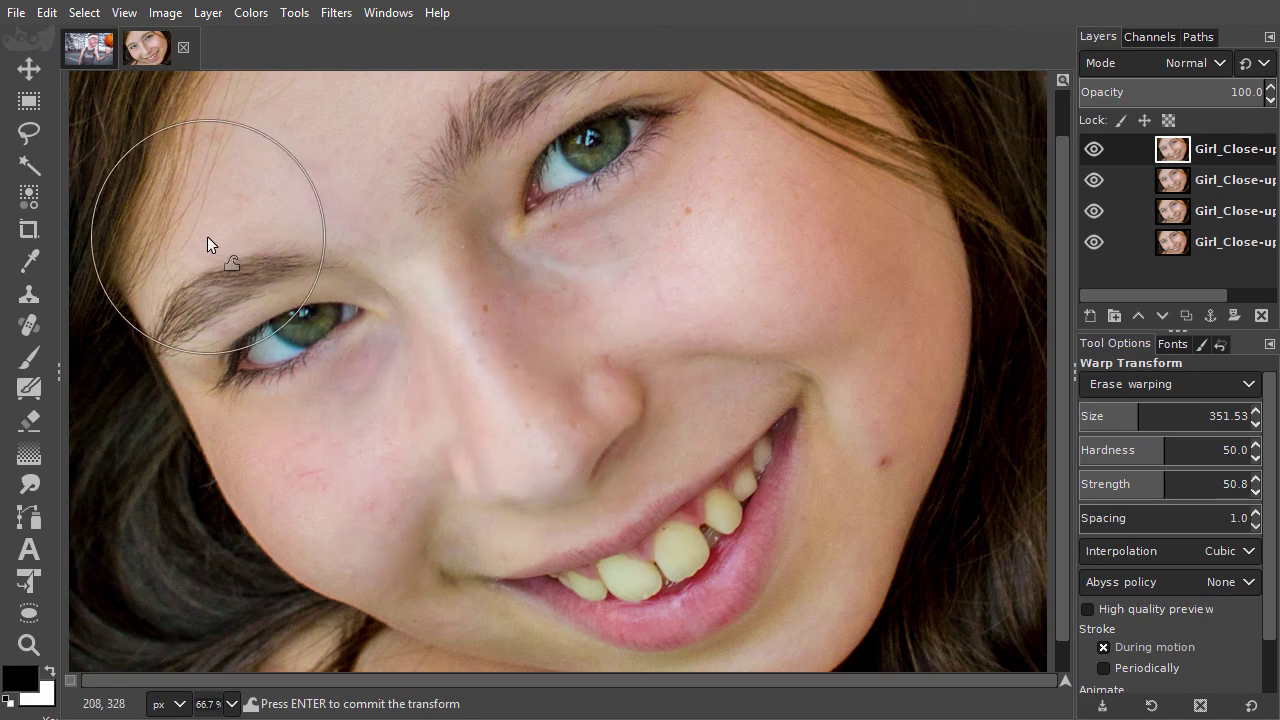